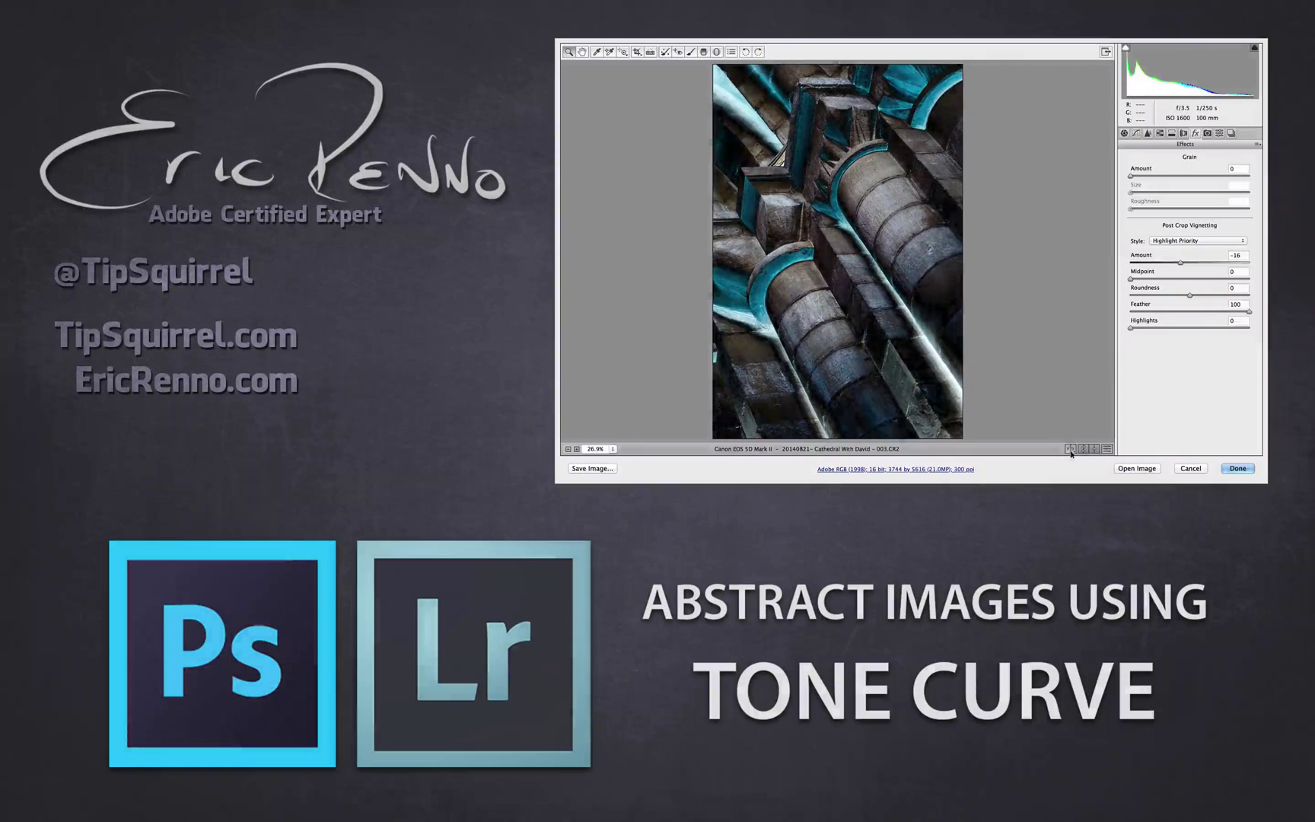
- Open the cathedral raw file 003.CR2 from Bridge in Camera Raw
click(1070, 448)
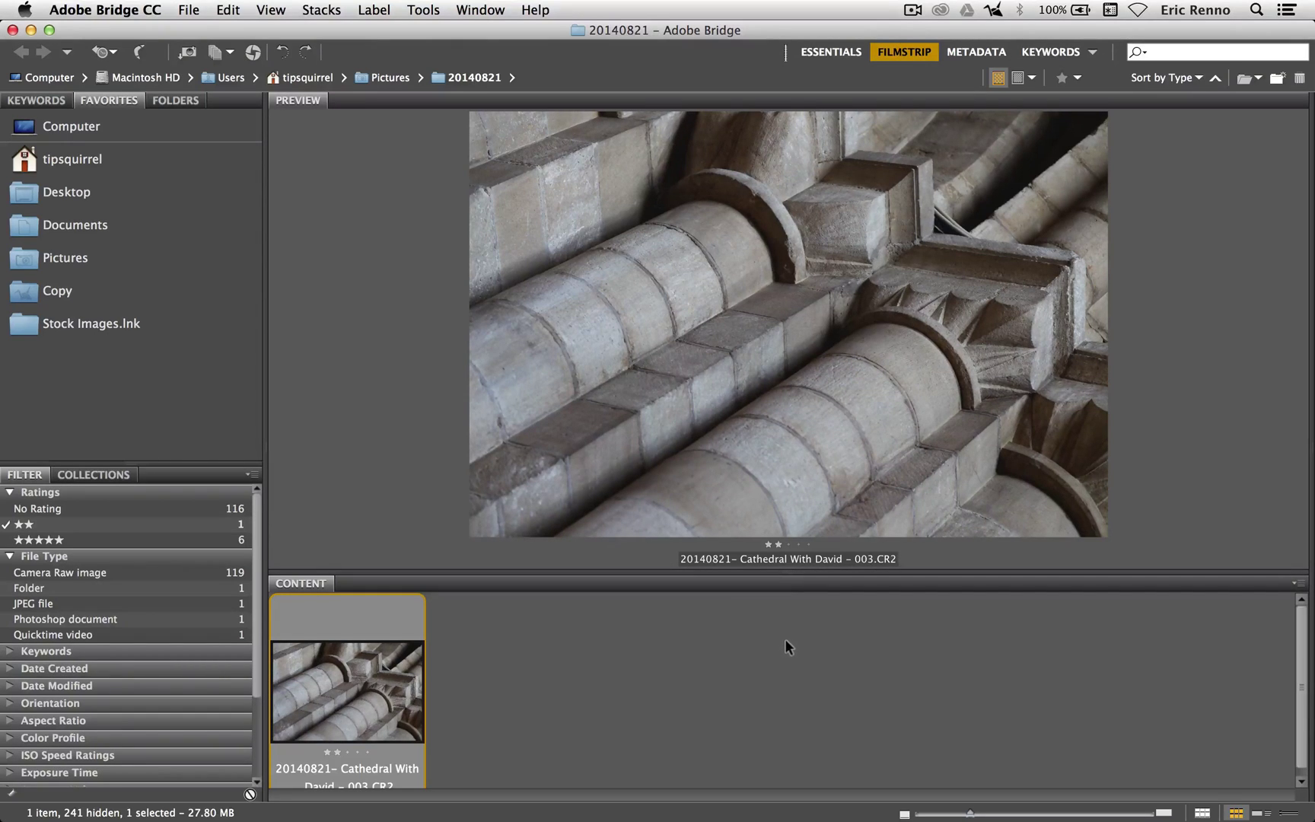
click(253, 52)
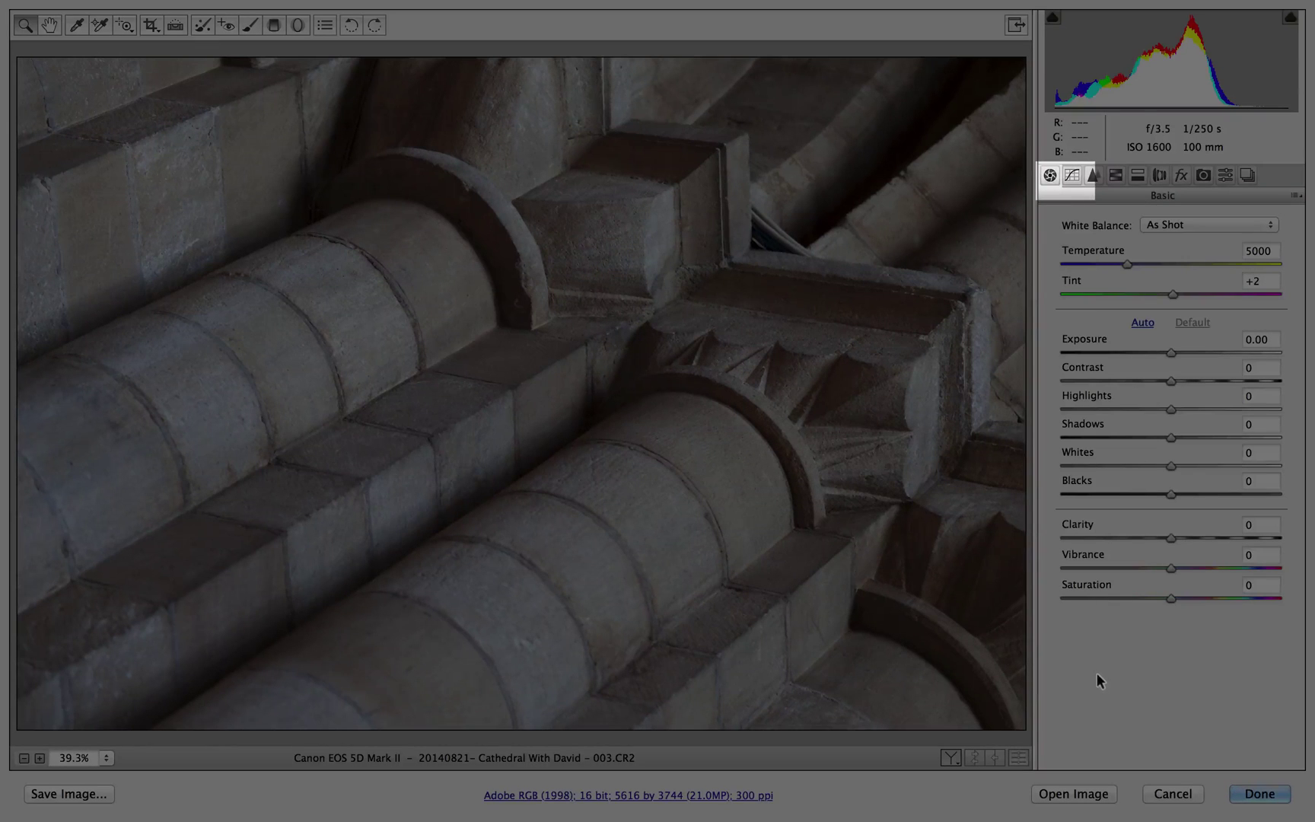
- Show the Tone Curve panel with its Point curve editor
click(1072, 175)
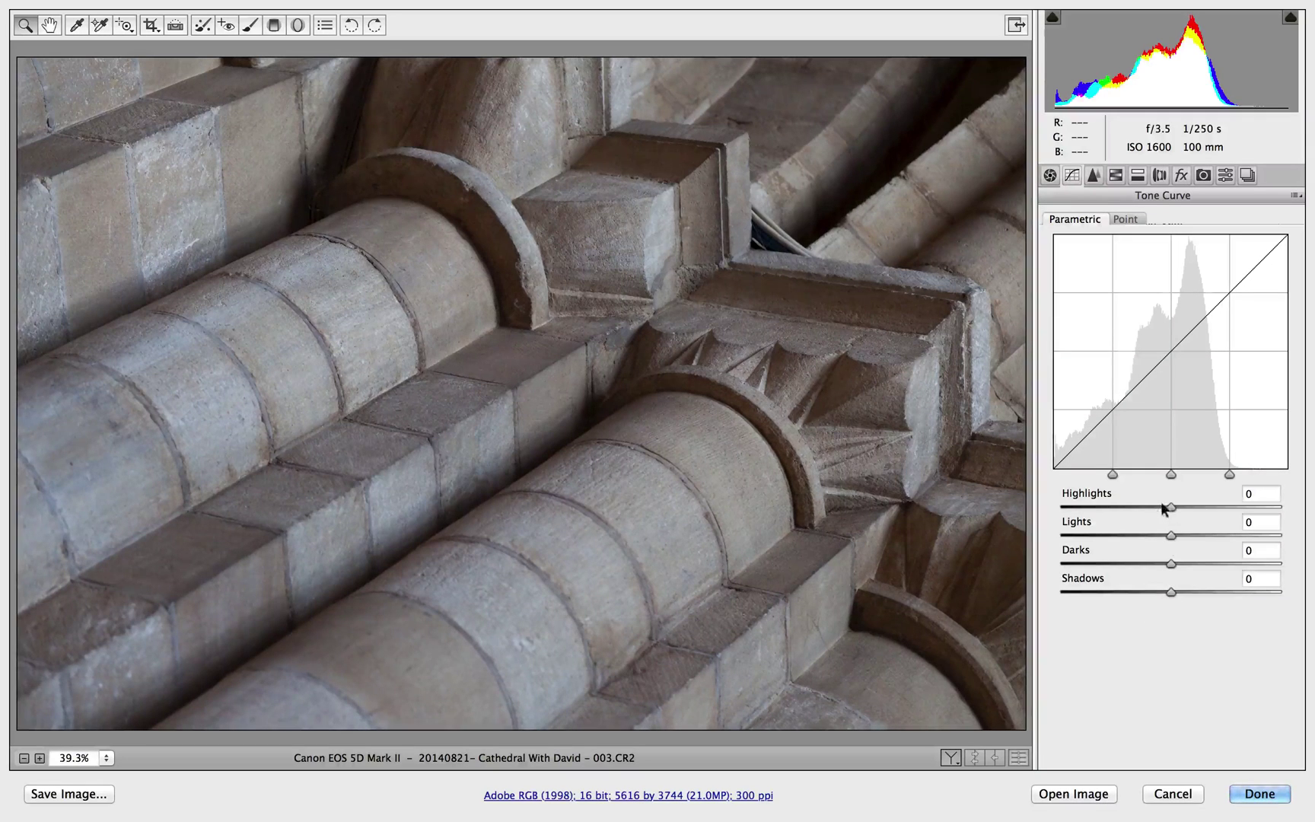
click(1049, 173)
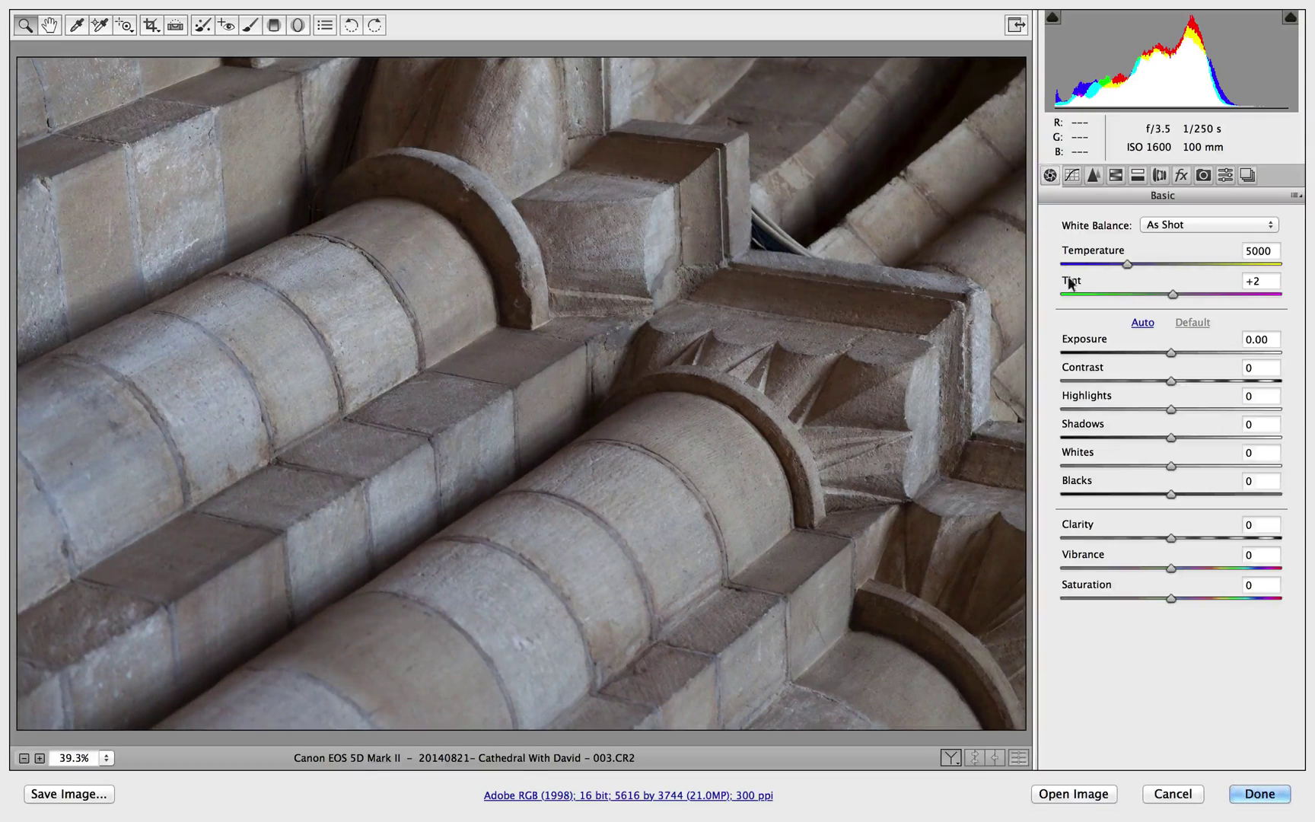
click(1073, 175)
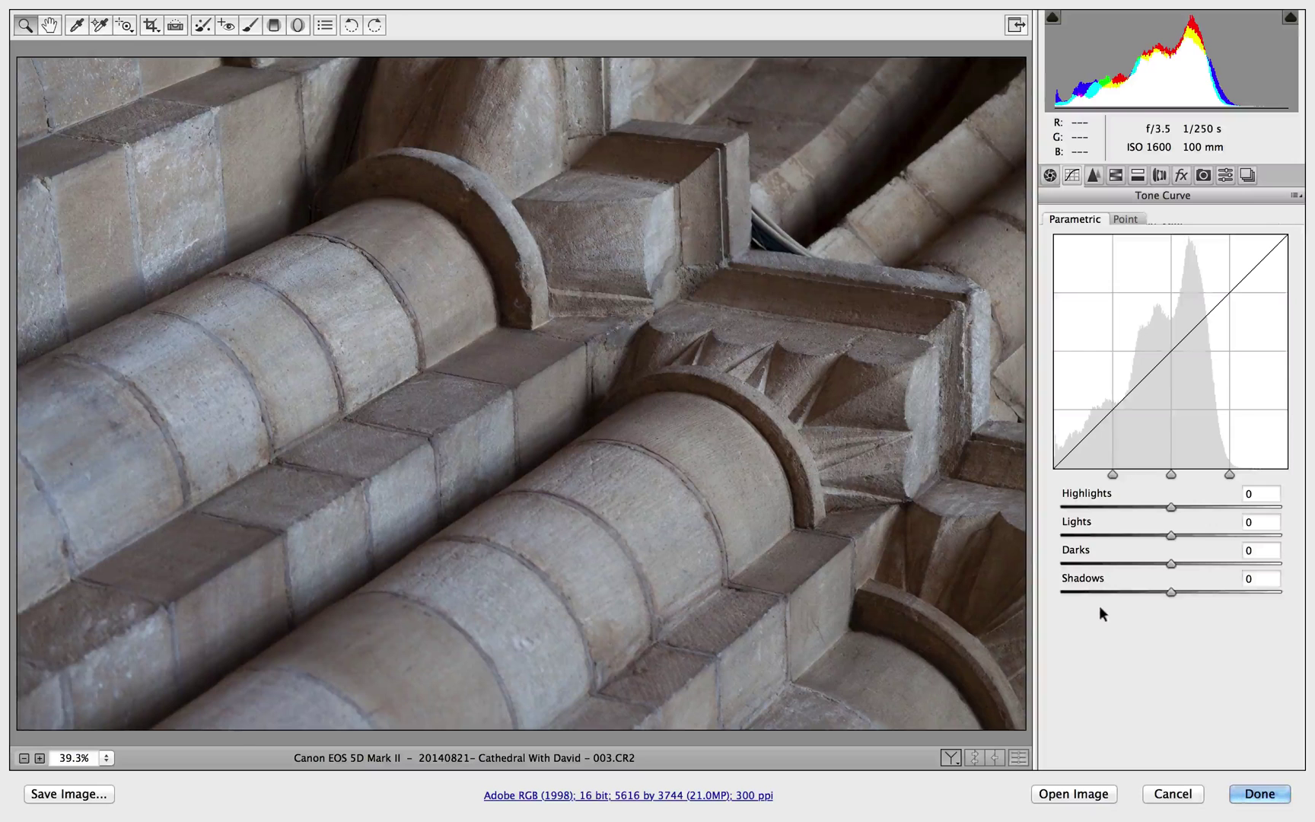
click(1120, 213)
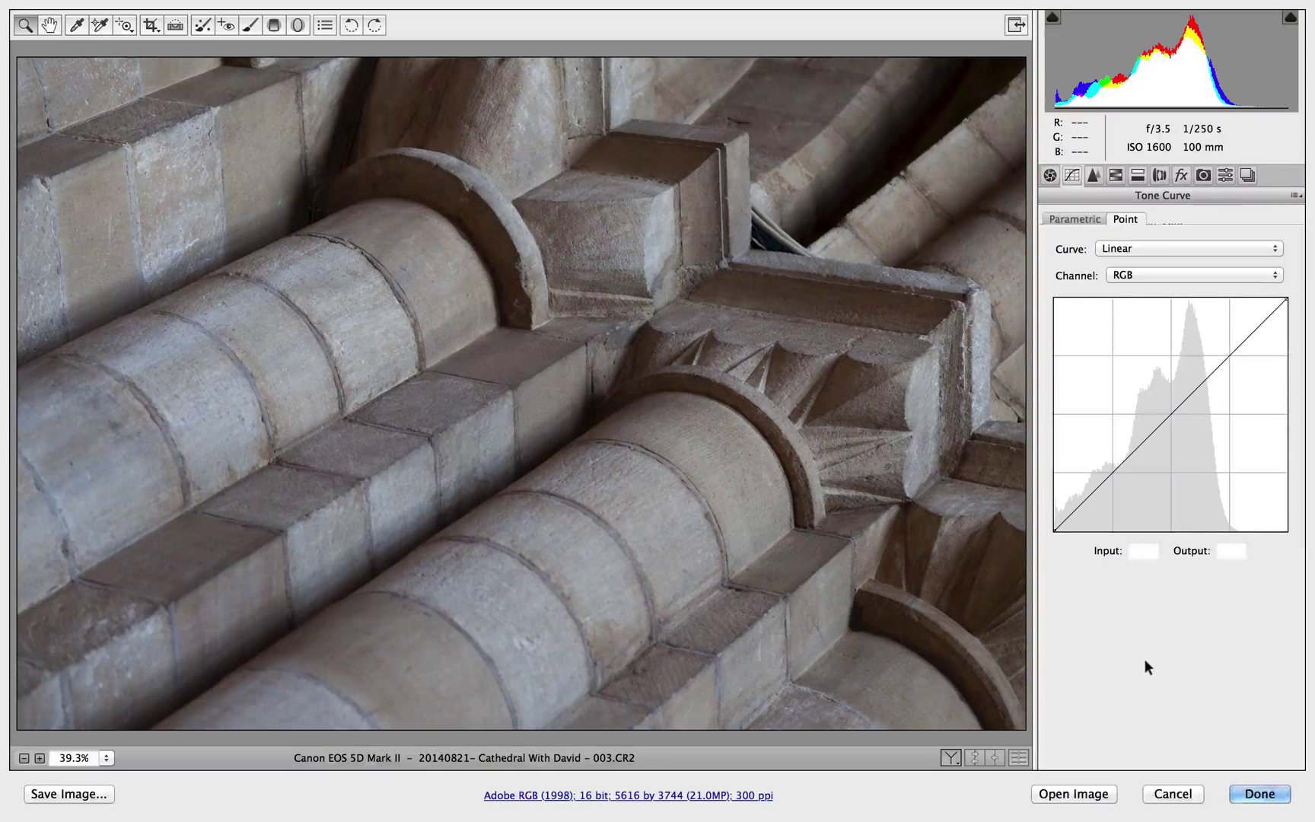
- Try out test points on the RGB curve, then remove them to leave a straight line
drag(1111, 473, 1118, 483)
drag(1208, 379, 1219, 381)
drag(1117, 480, 1102, 457)
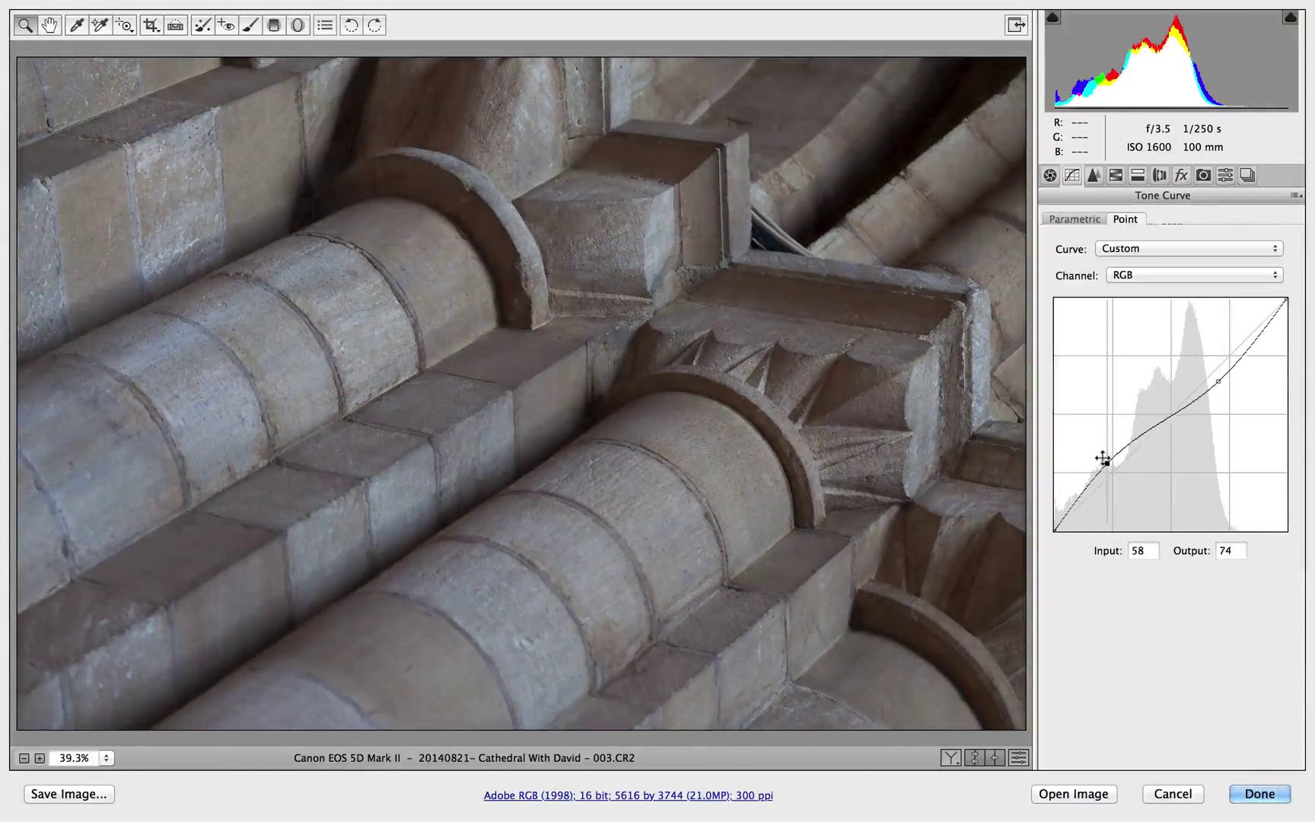
drag(1163, 421, 1141, 541)
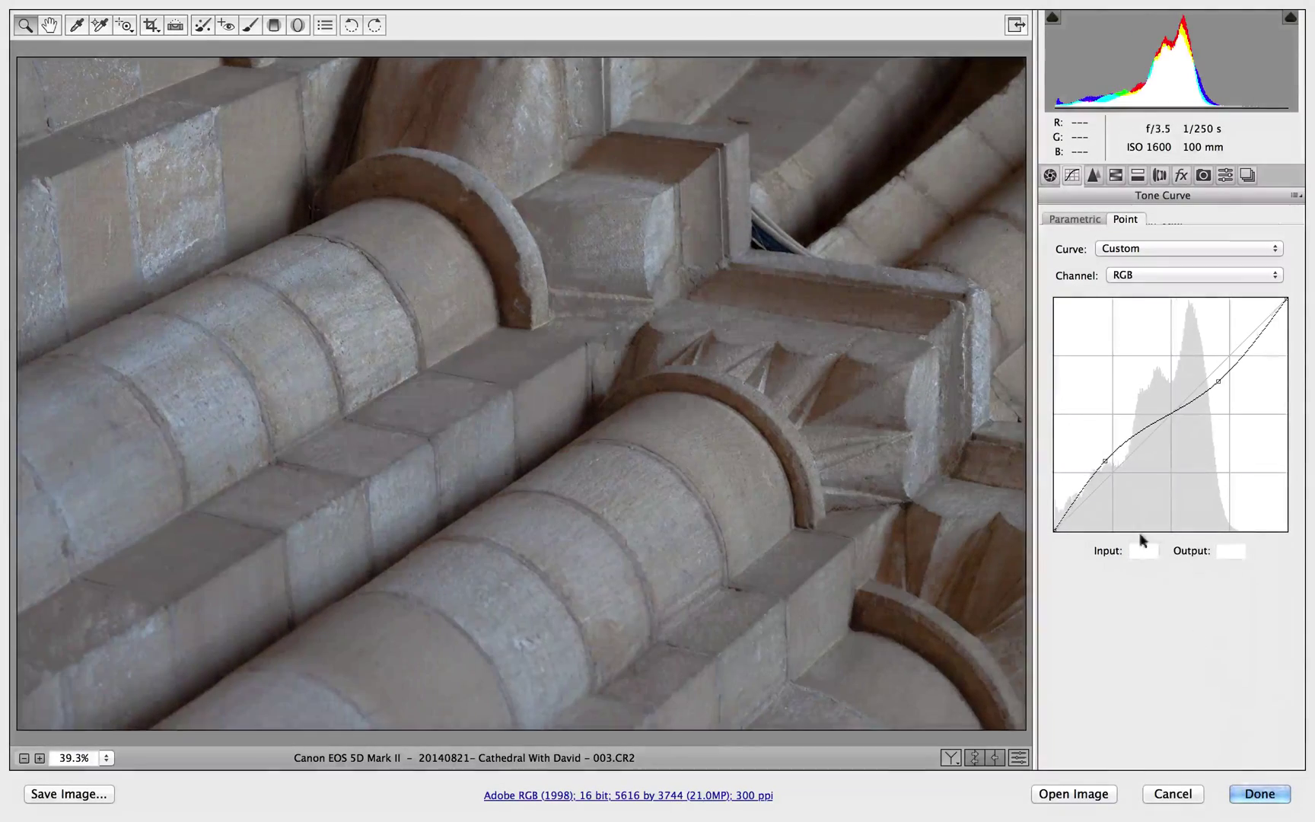
drag(1105, 462, 1219, 675)
drag(1218, 381, 1227, 413)
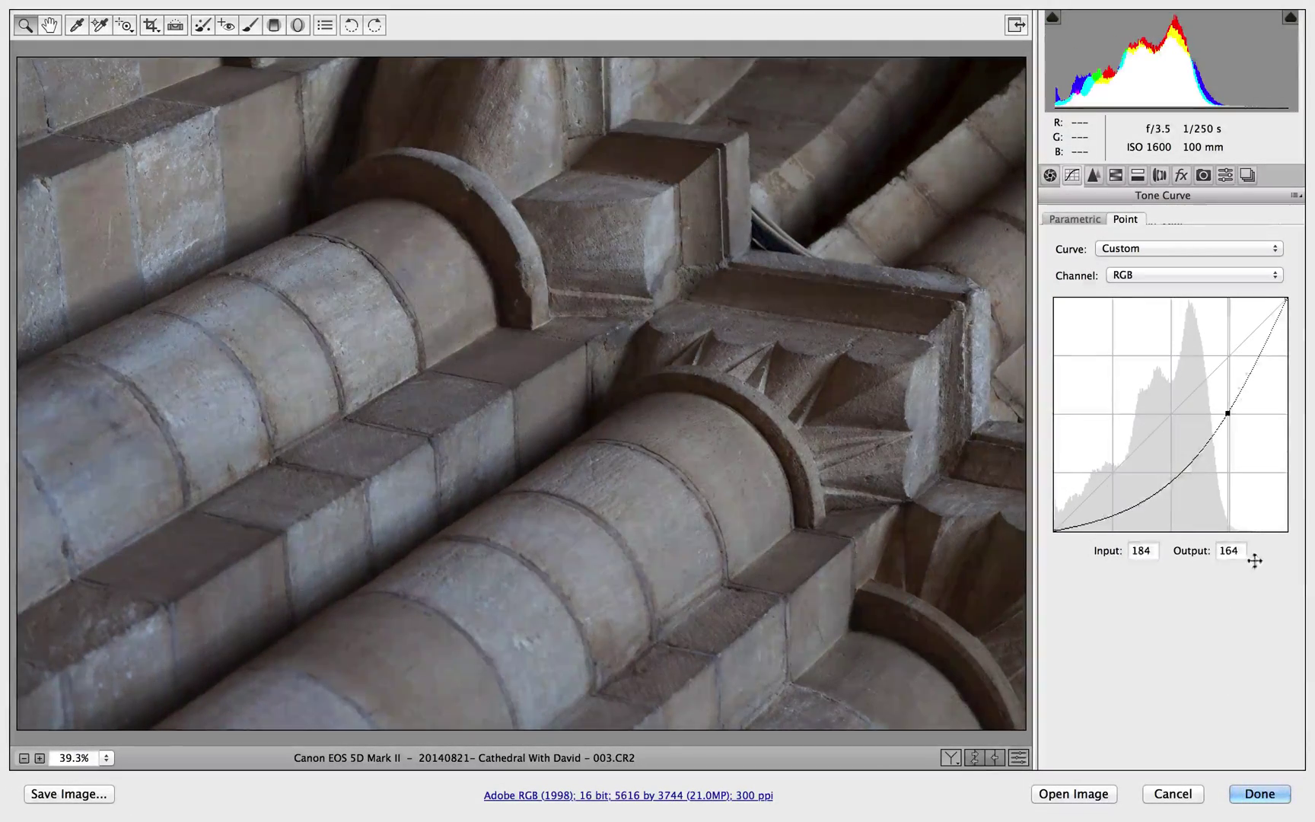
drag(1255, 560, 1188, 523)
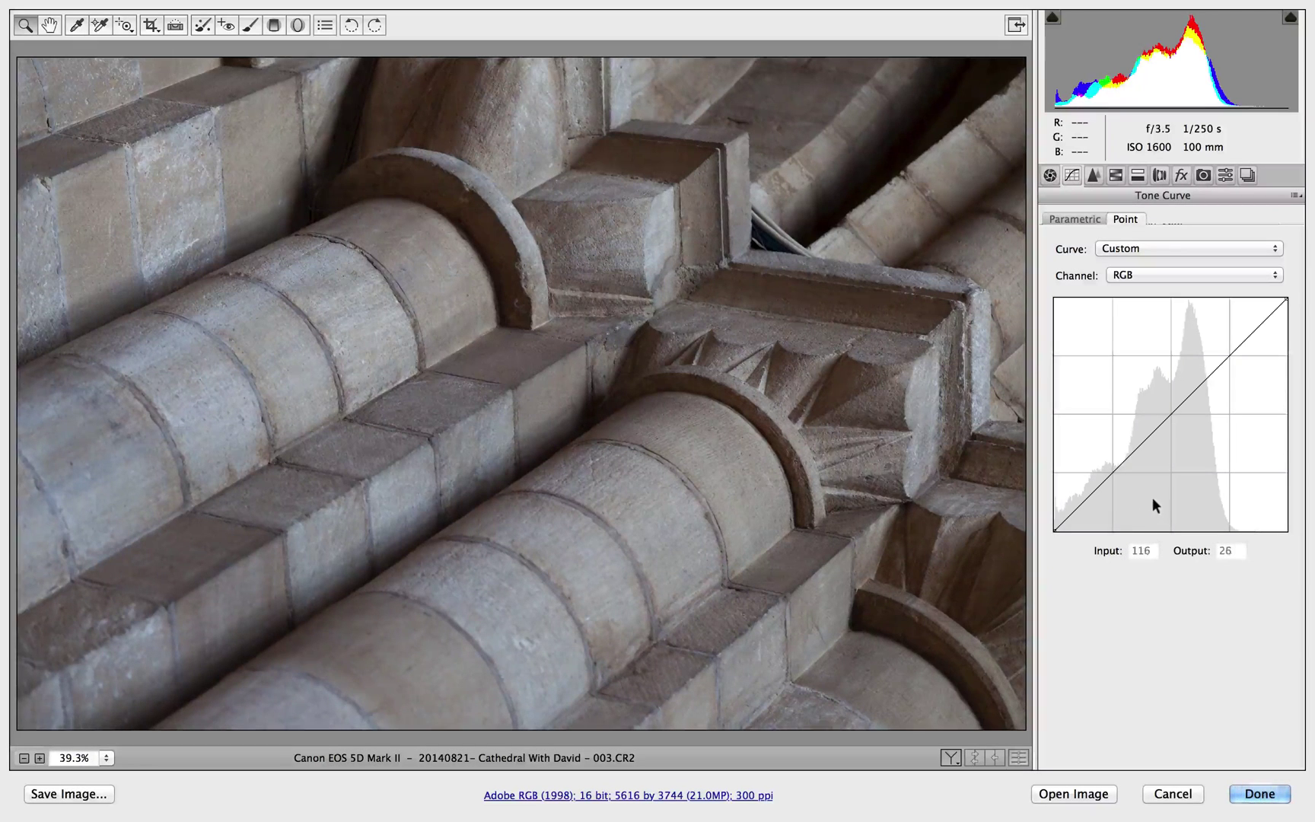
- Rotate the photo to portrait and invert the RGB curve, black end up and white end down
click(351, 26)
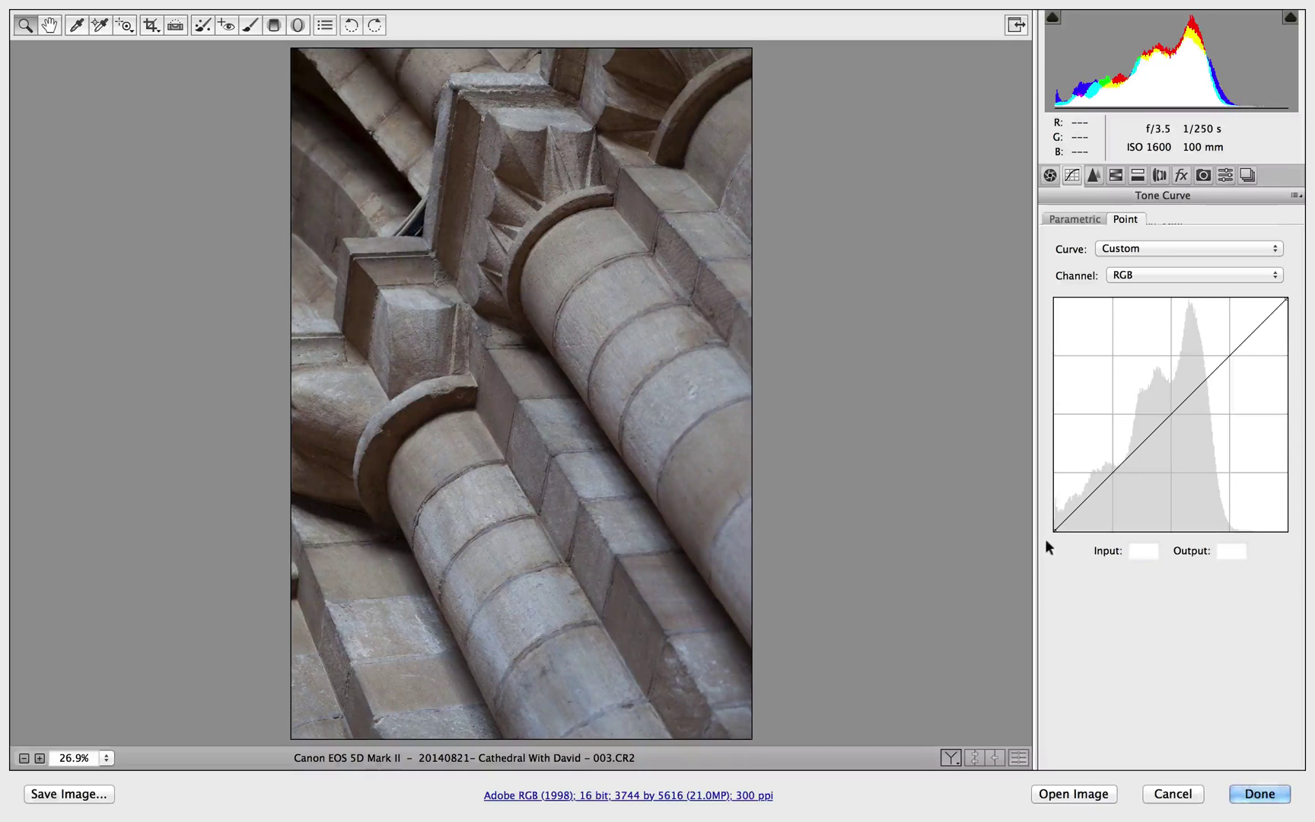
drag(1054, 530, 1004, 284)
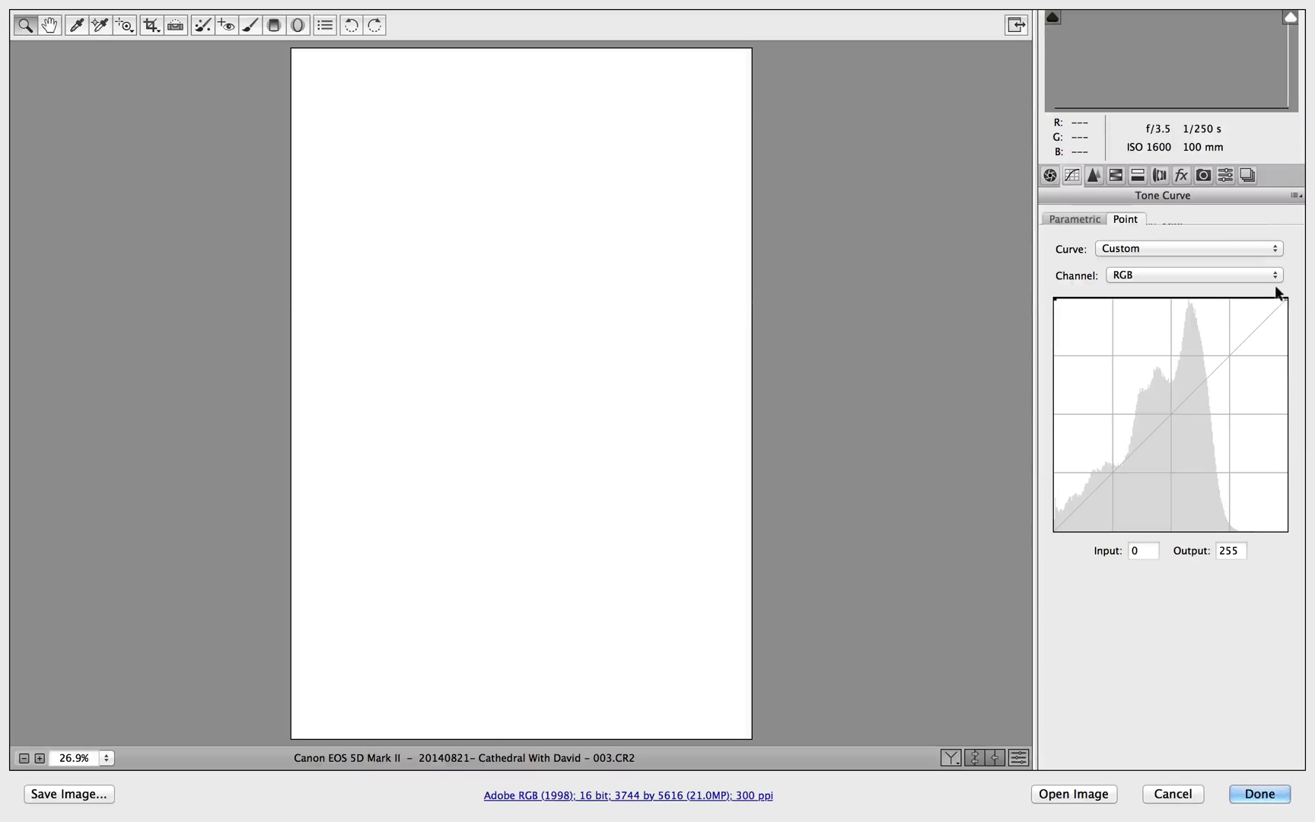
drag(1284, 295, 1286, 538)
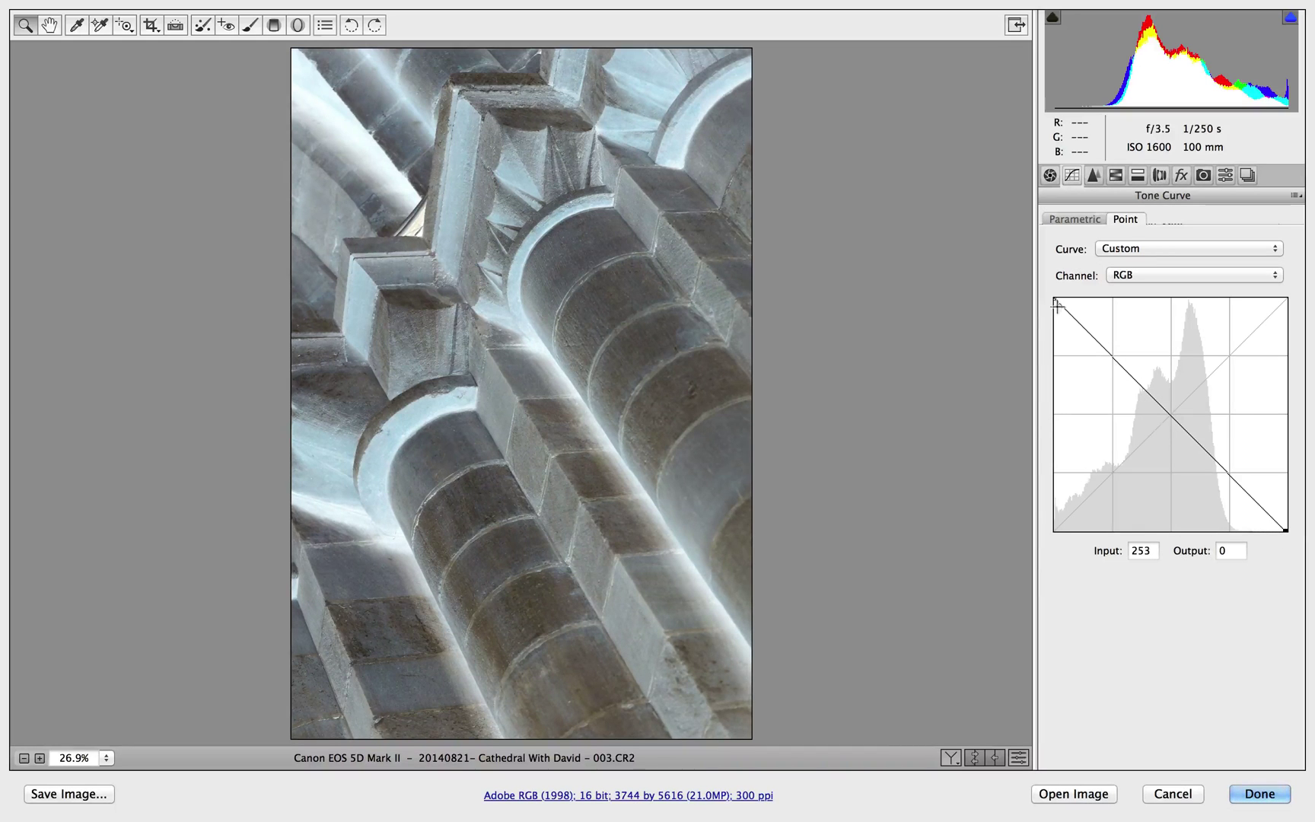
- Shape the RGB curve into a V: both ends at white, midpoint at Input 126 / Output 0
drag(1058, 296, 1036, 384)
drag(1159, 471, 1164, 614)
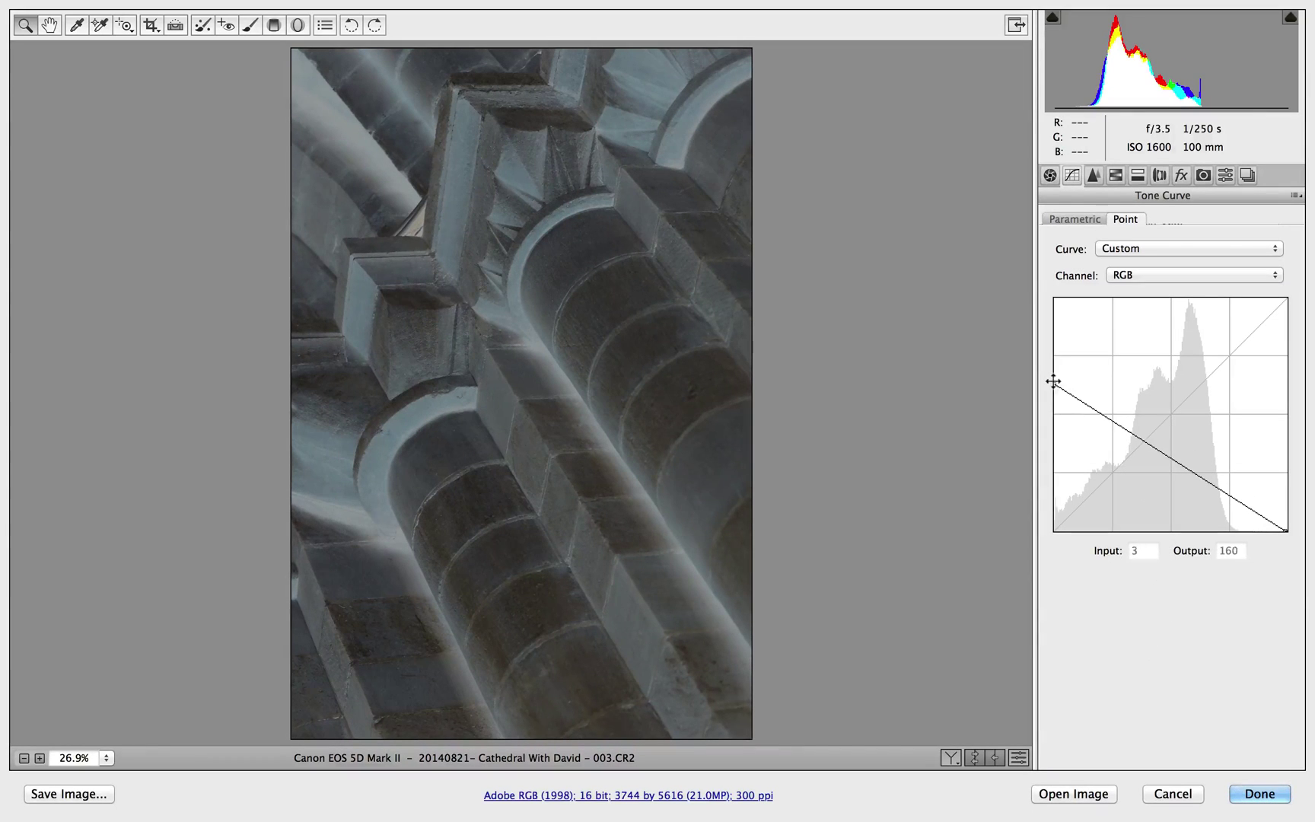
drag(1052, 382, 1045, 288)
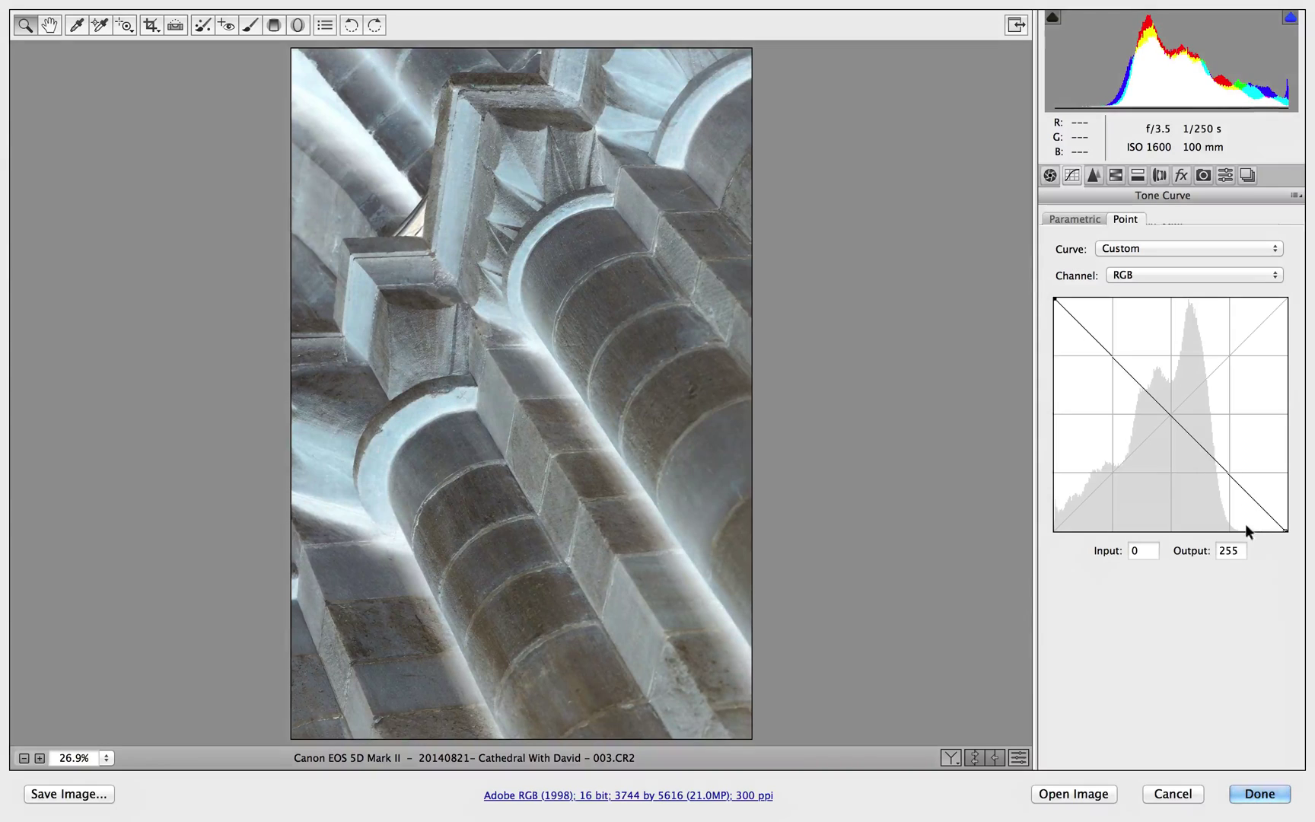
drag(1285, 529, 1300, 284)
drag(1173, 300, 1170, 532)
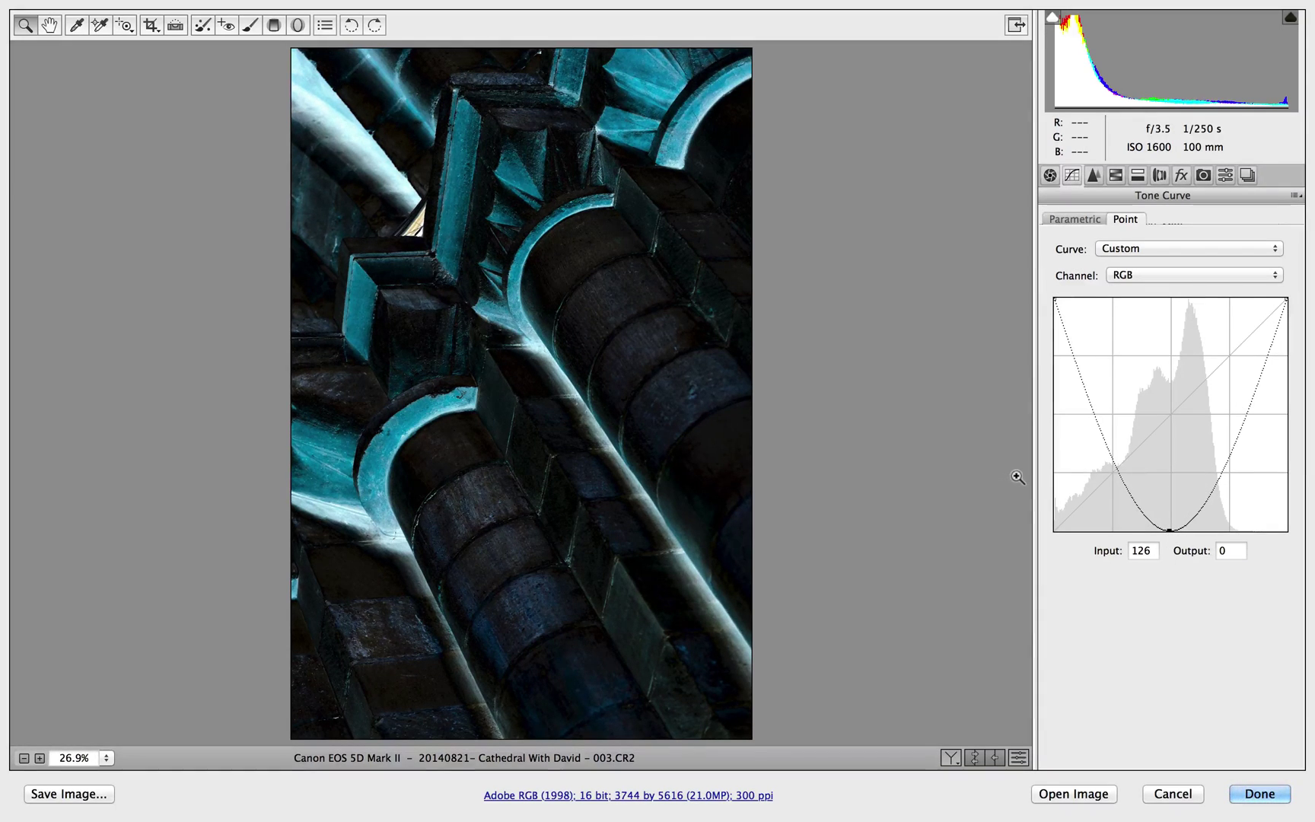
- In the Basic panel, set Exposure +1.40, Clarity +14, Blacks +12 and Shadows -30
click(1050, 176)
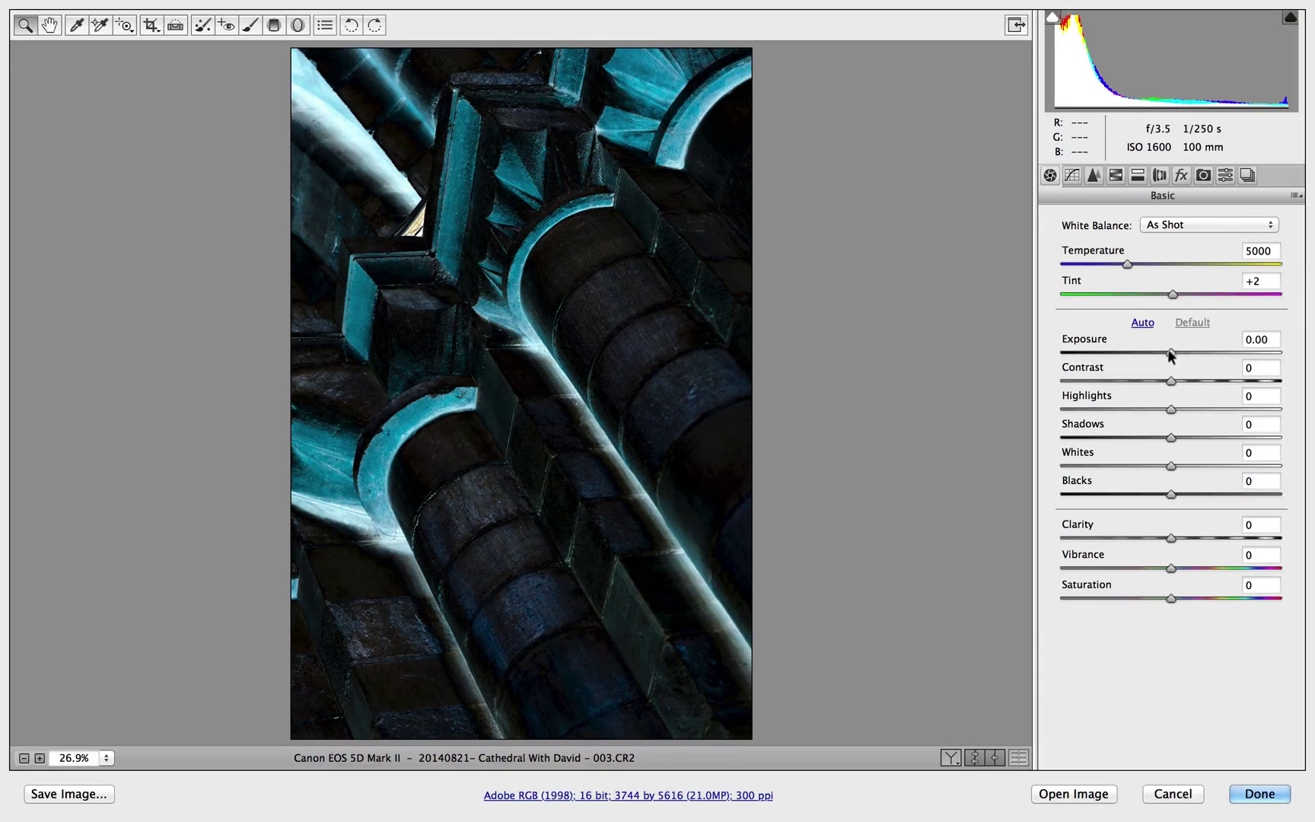
mouse_move(1170, 351)
mouse_down()
mouse_move(1058, 339)
mouse_move(1194, 344)
mouse_up()
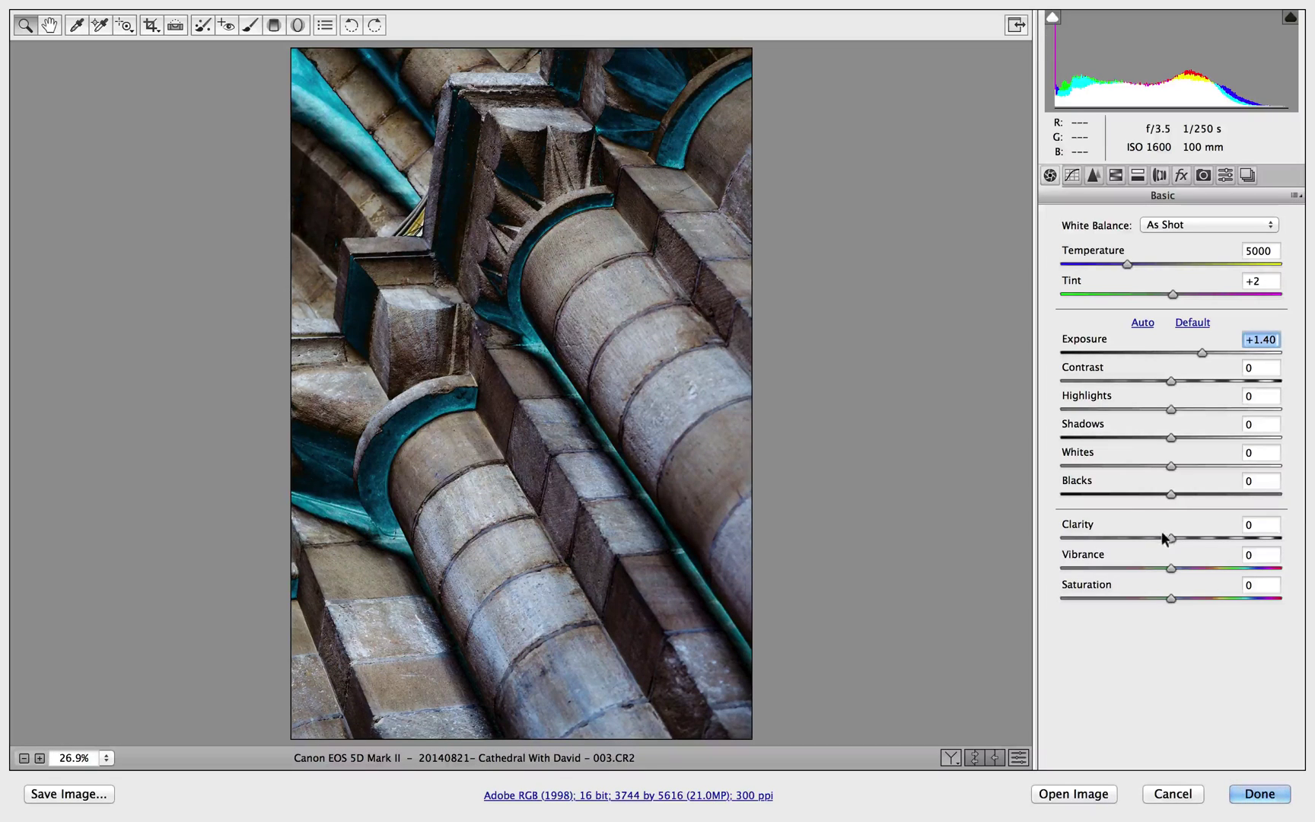
drag(1162, 531, 1189, 596)
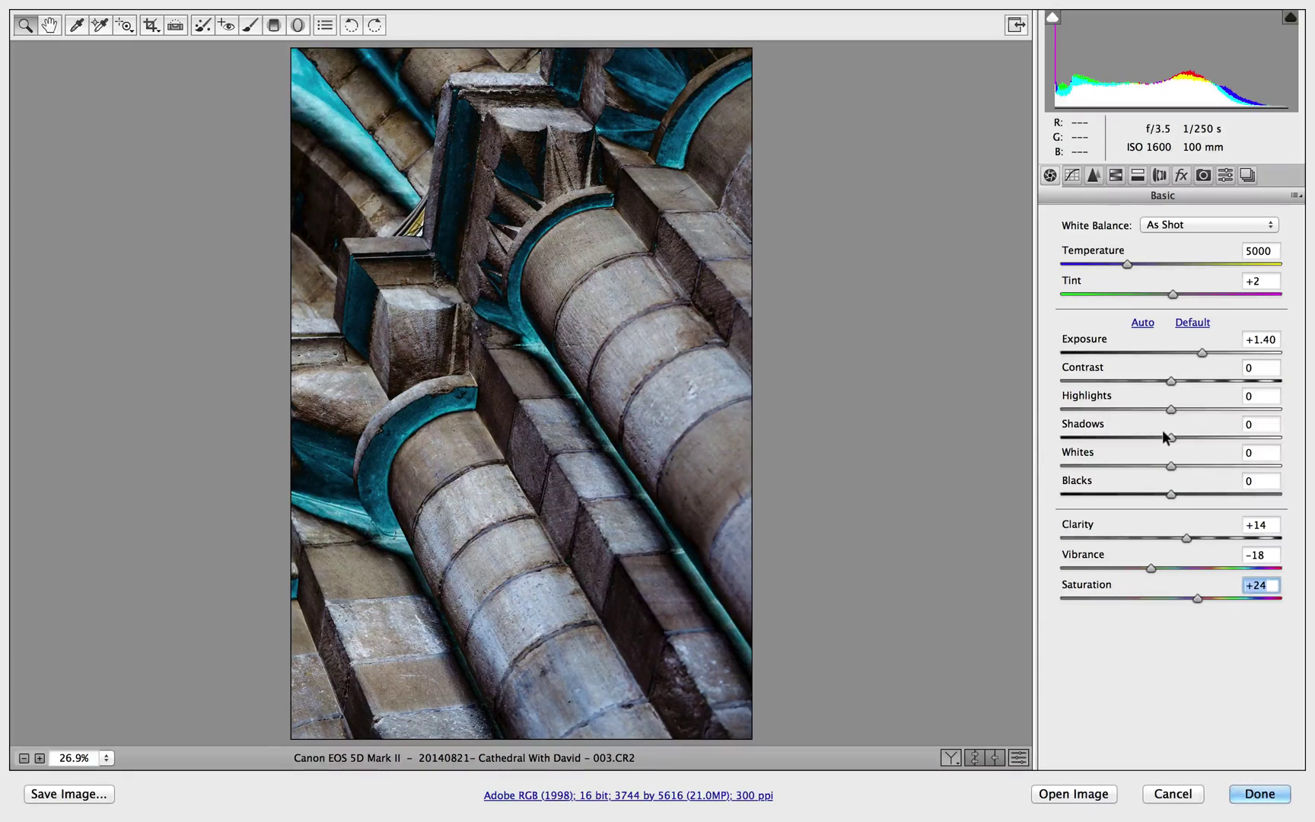
mouse_move(1163, 431)
mouse_down()
mouse_move(1271, 434)
mouse_move(1021, 431)
mouse_move(1164, 435)
mouse_up()
mouse_move(1169, 498)
mouse_down()
mouse_move(1128, 495)
mouse_move(1178, 483)
mouse_up()
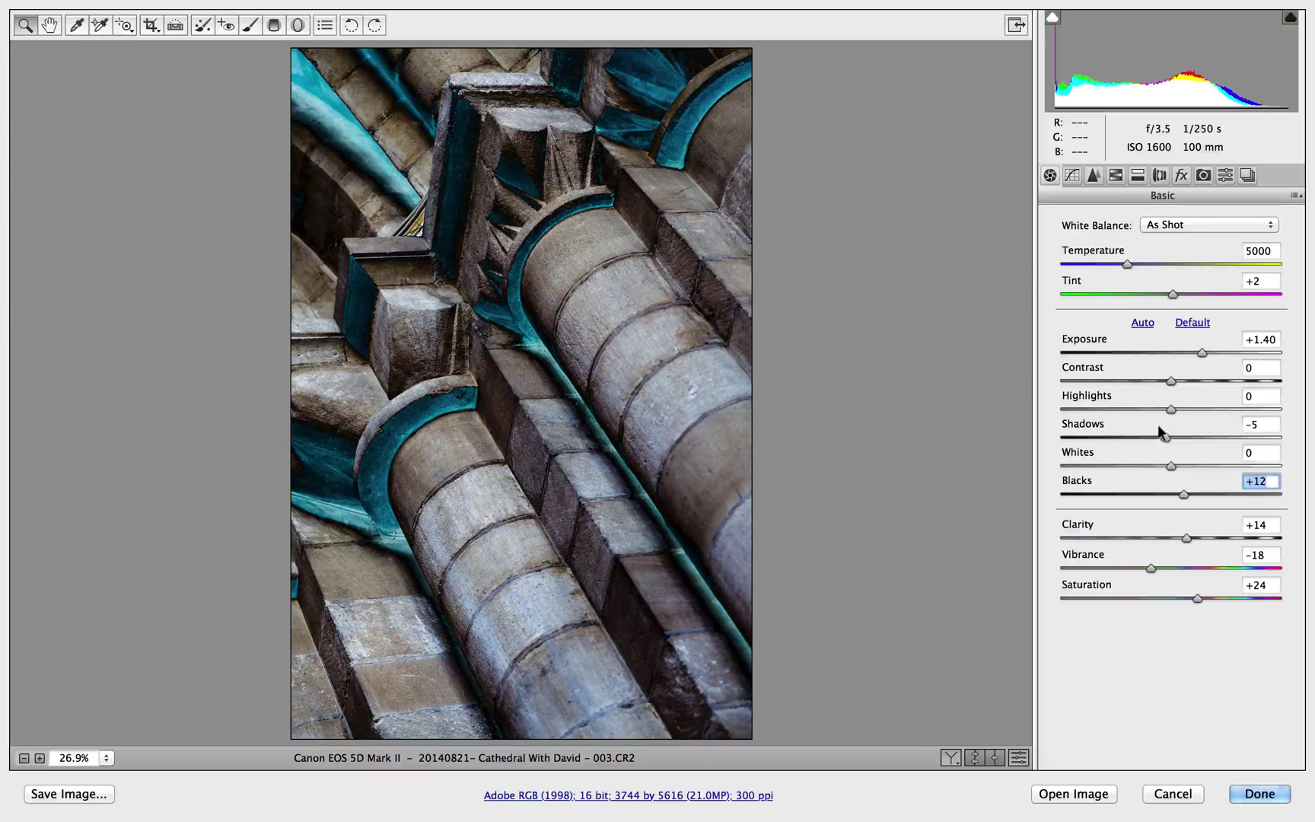
drag(1162, 432, 1131, 440)
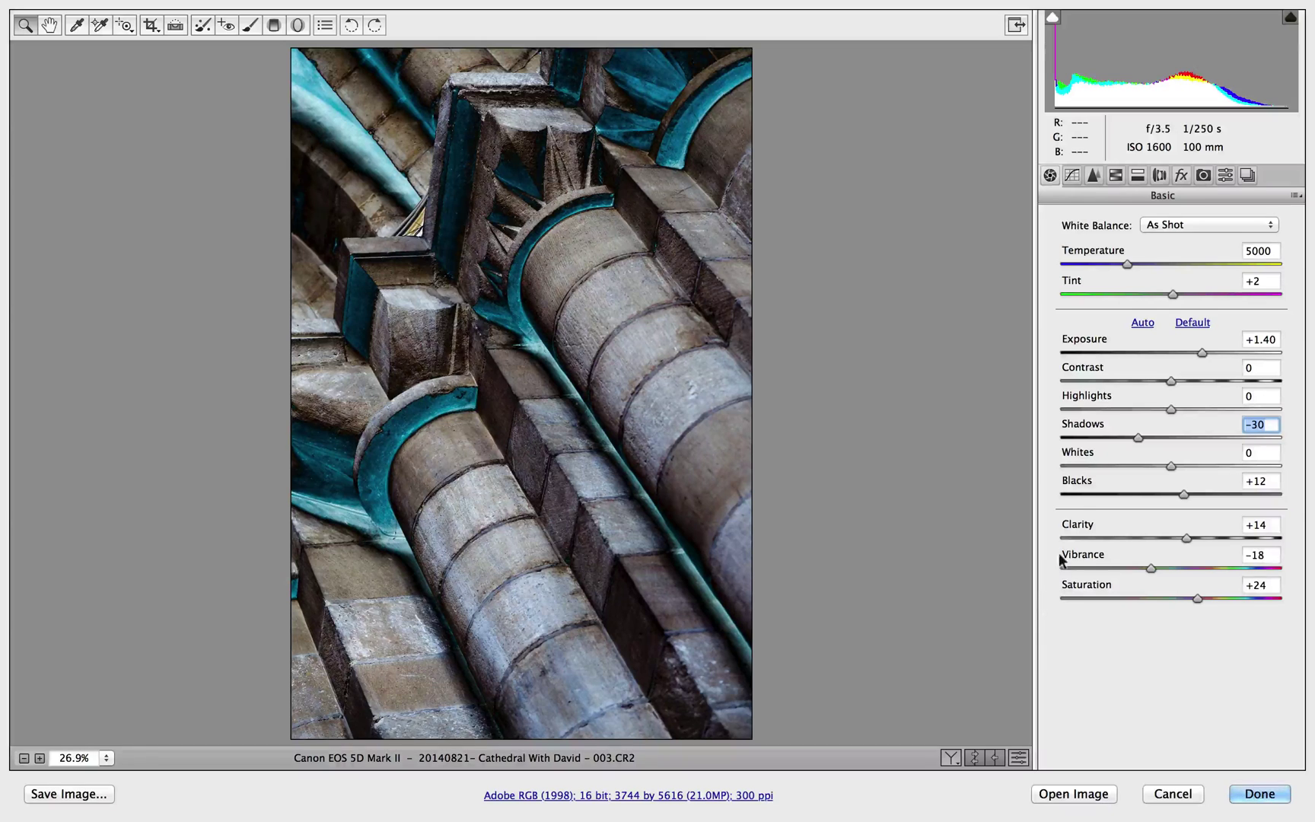
- Apply a post-crop vignette with Amount -16, Midpoint 0 and Feather 100
click(1179, 177)
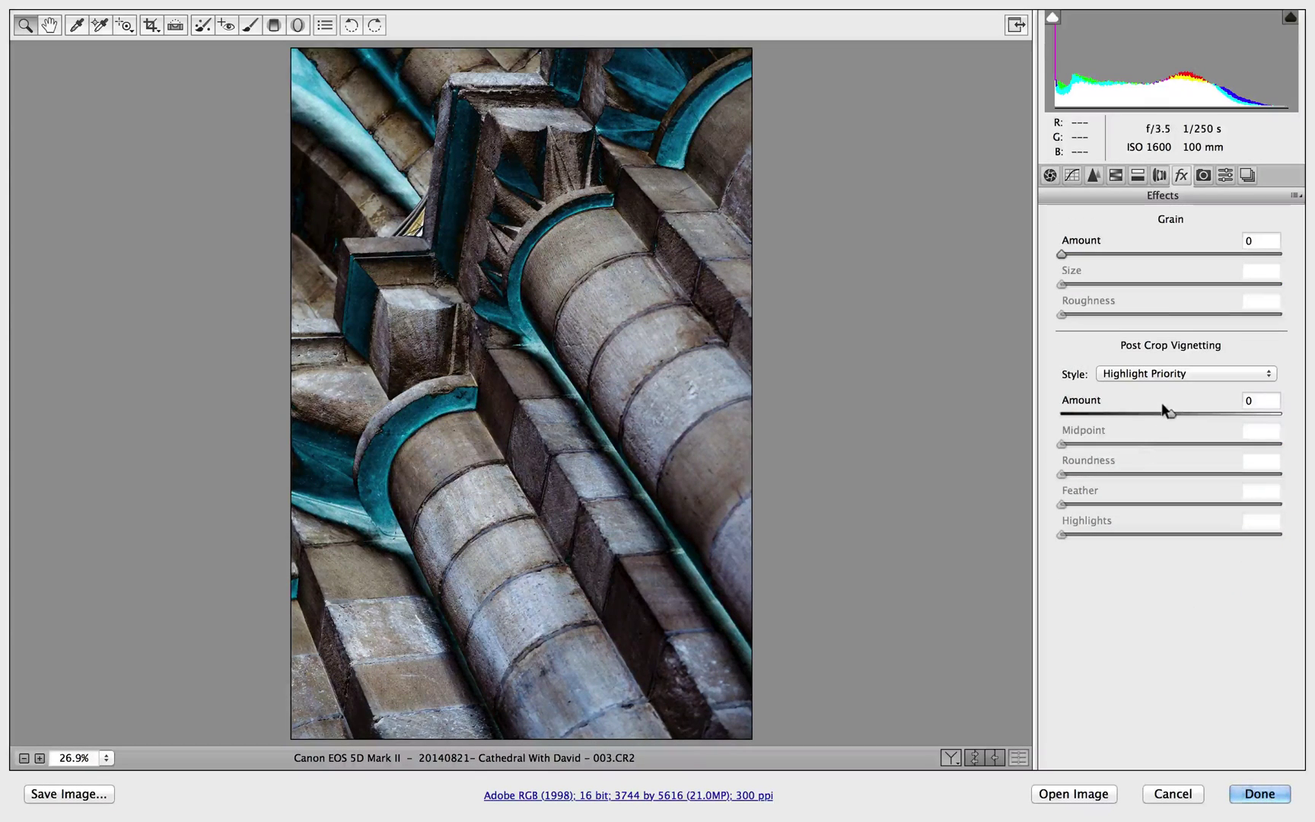
drag(1162, 408, 1039, 435)
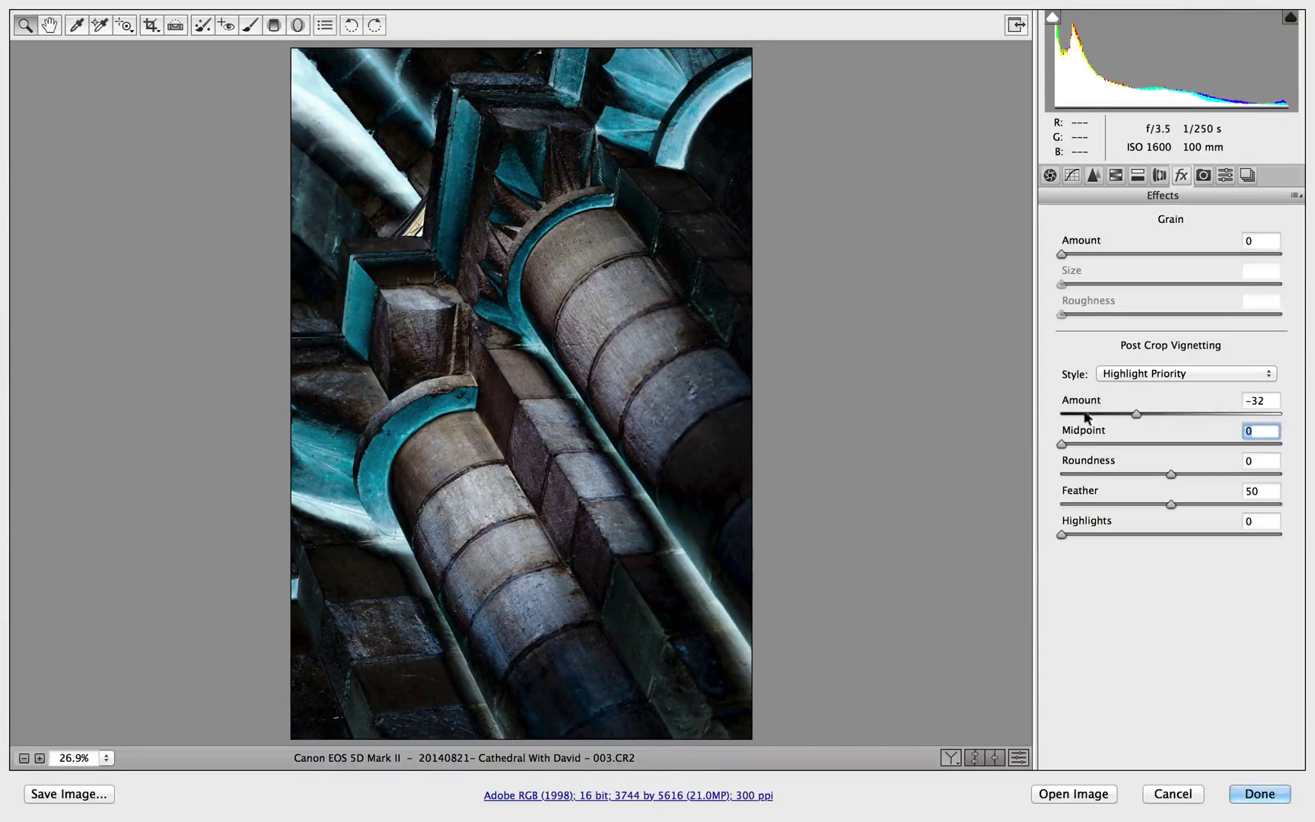
click(1130, 413)
mouse_move(1129, 411)
mouse_down()
mouse_move(1053, 414)
mouse_move(1112, 414)
mouse_up()
drag(1171, 504, 1291, 502)
drag(1113, 414, 1148, 415)
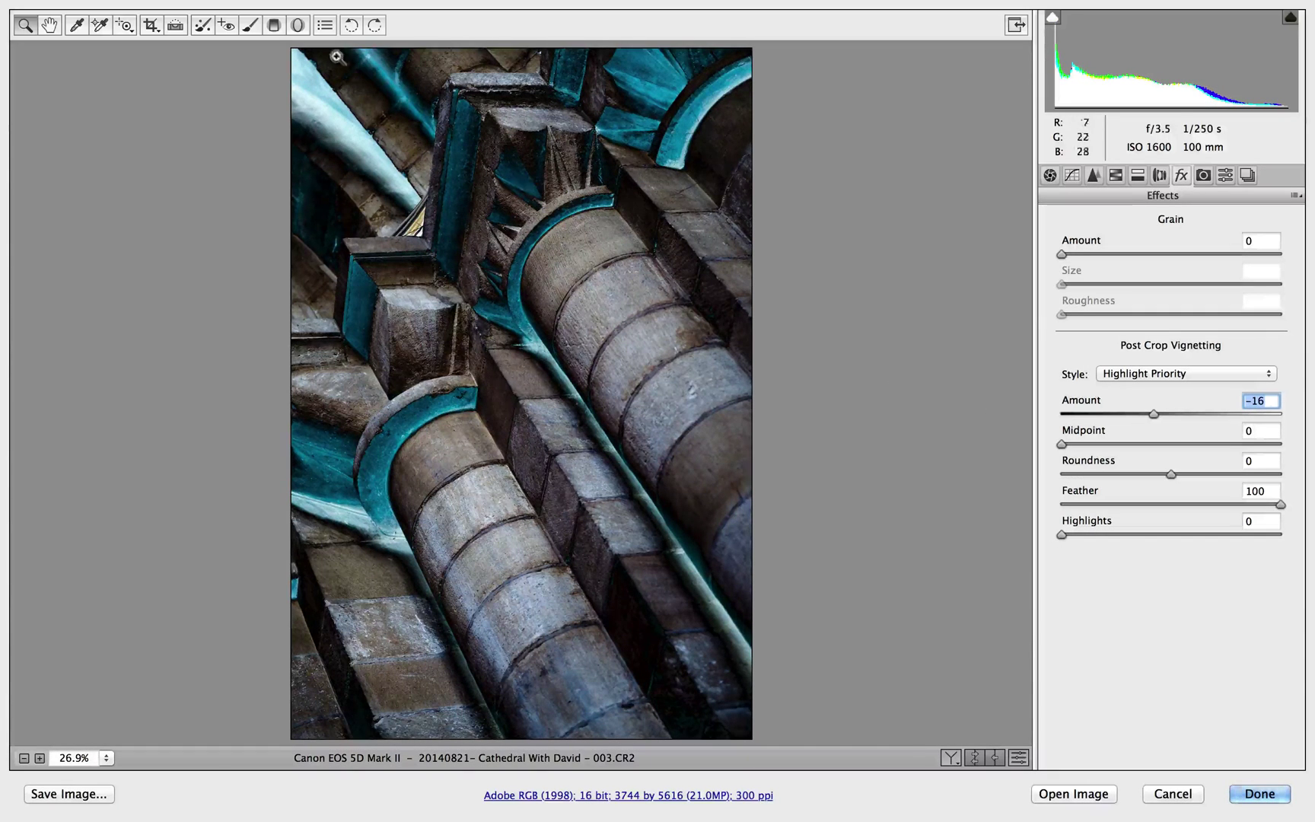
- Add a graduated filter over the lower pillars (Exposure -0.75, Clarity +56), then compare before and after
click(272, 25)
drag(662, 598, 485, 297)
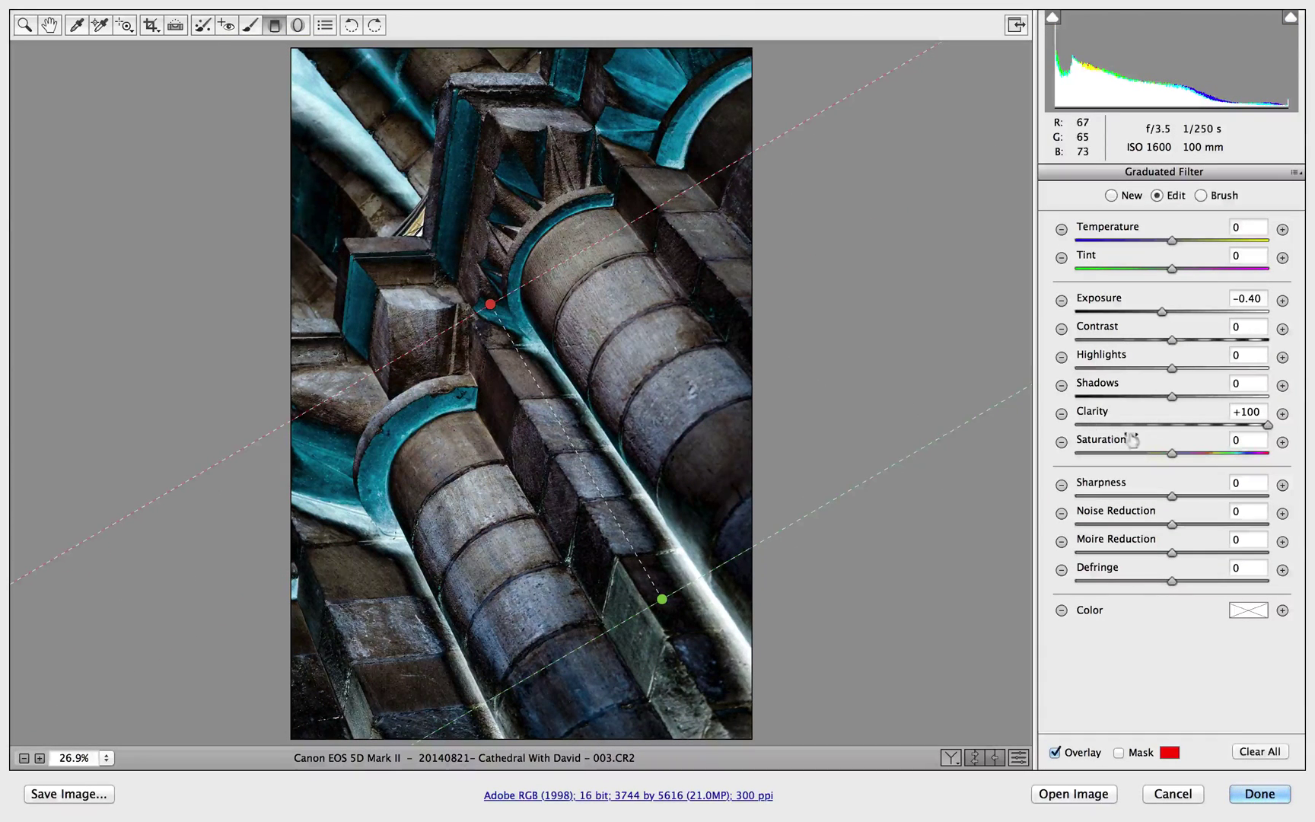
click(1259, 418)
text(0)
key(Return)
mouse_move(1155, 305)
mouse_down()
mouse_move(1106, 301)
mouse_move(1149, 304)
mouse_up()
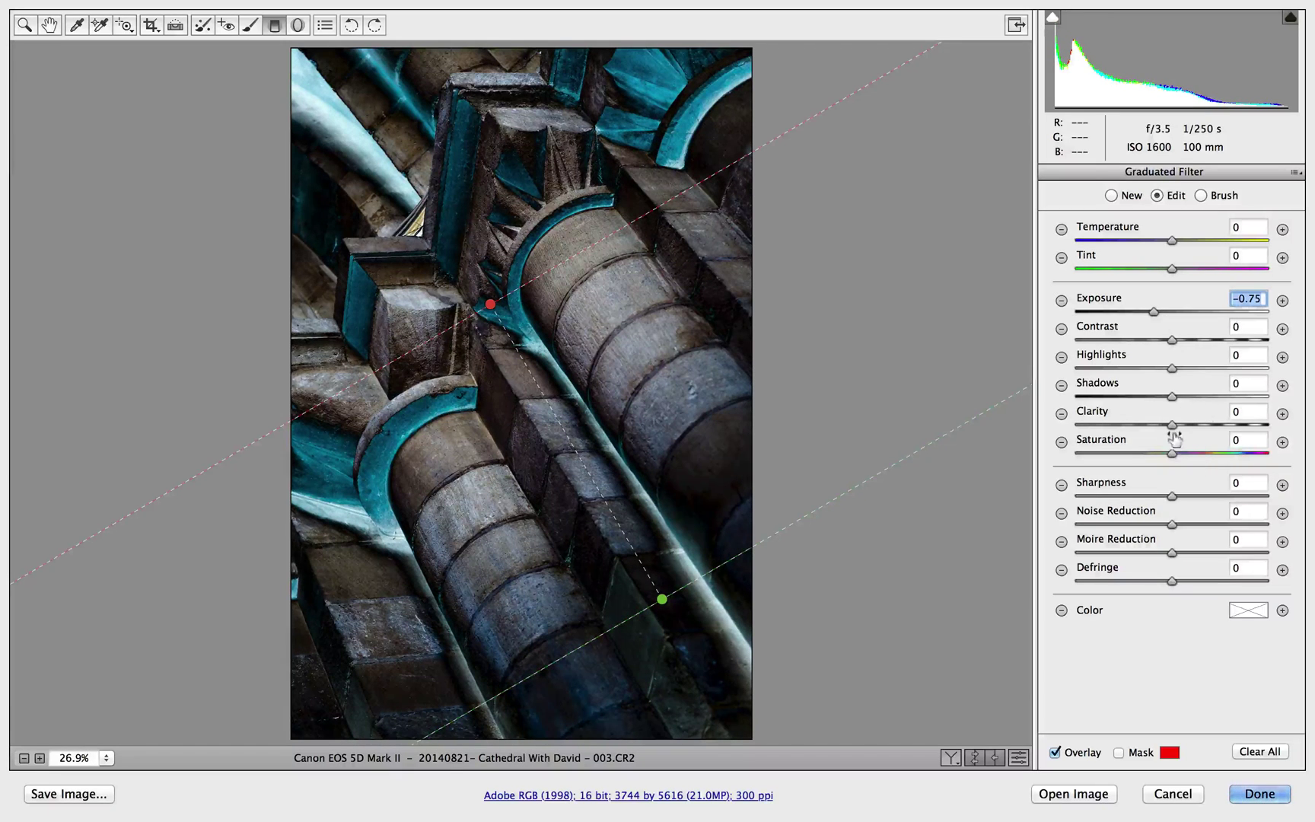
drag(1170, 424, 1222, 425)
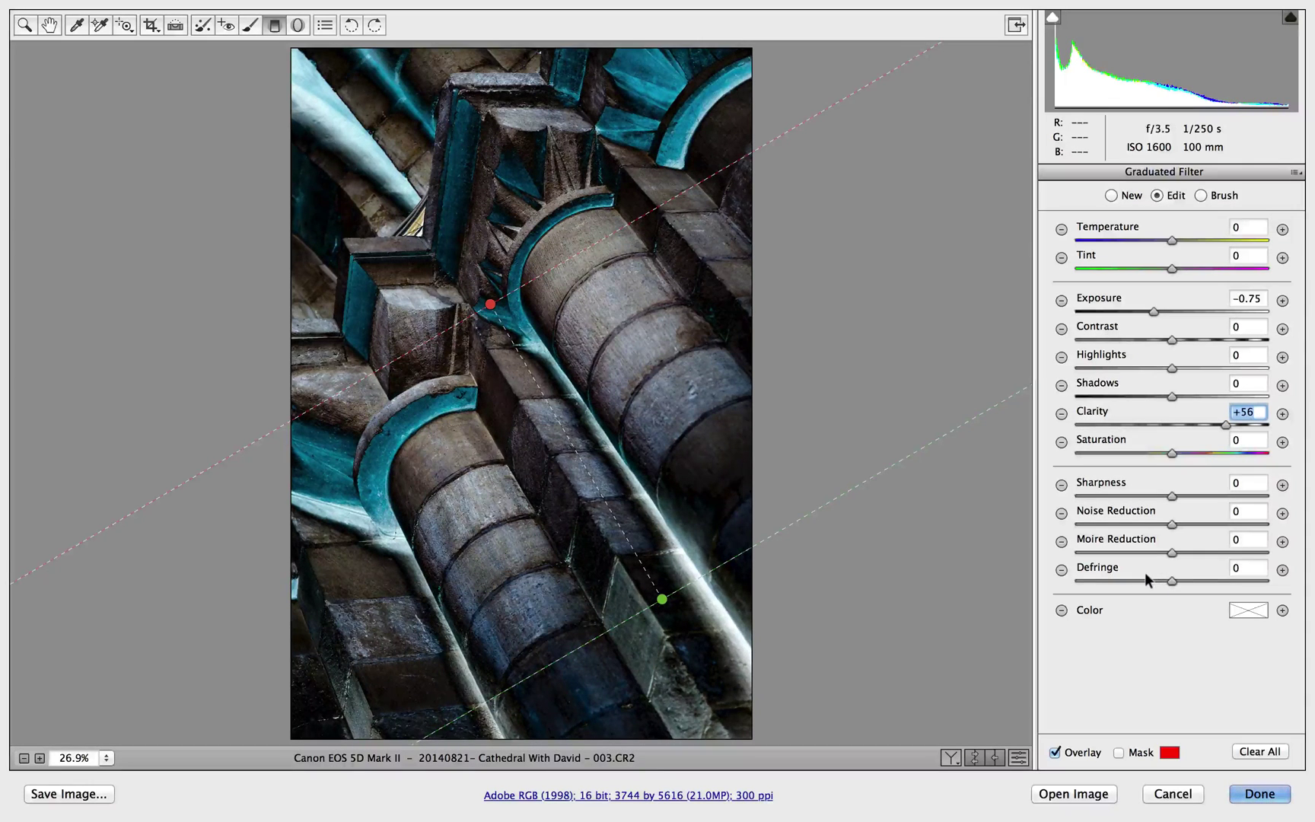
click(25, 25)
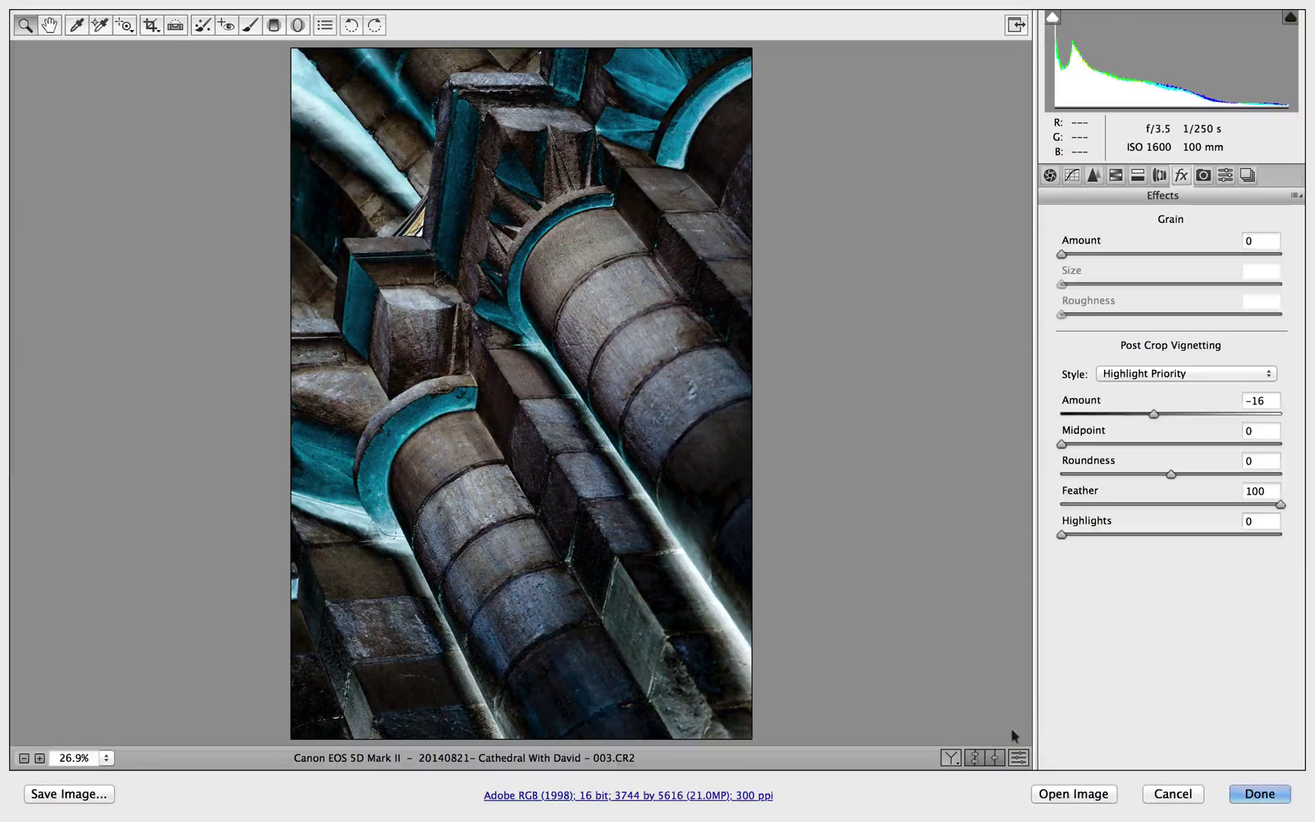
click(951, 757)
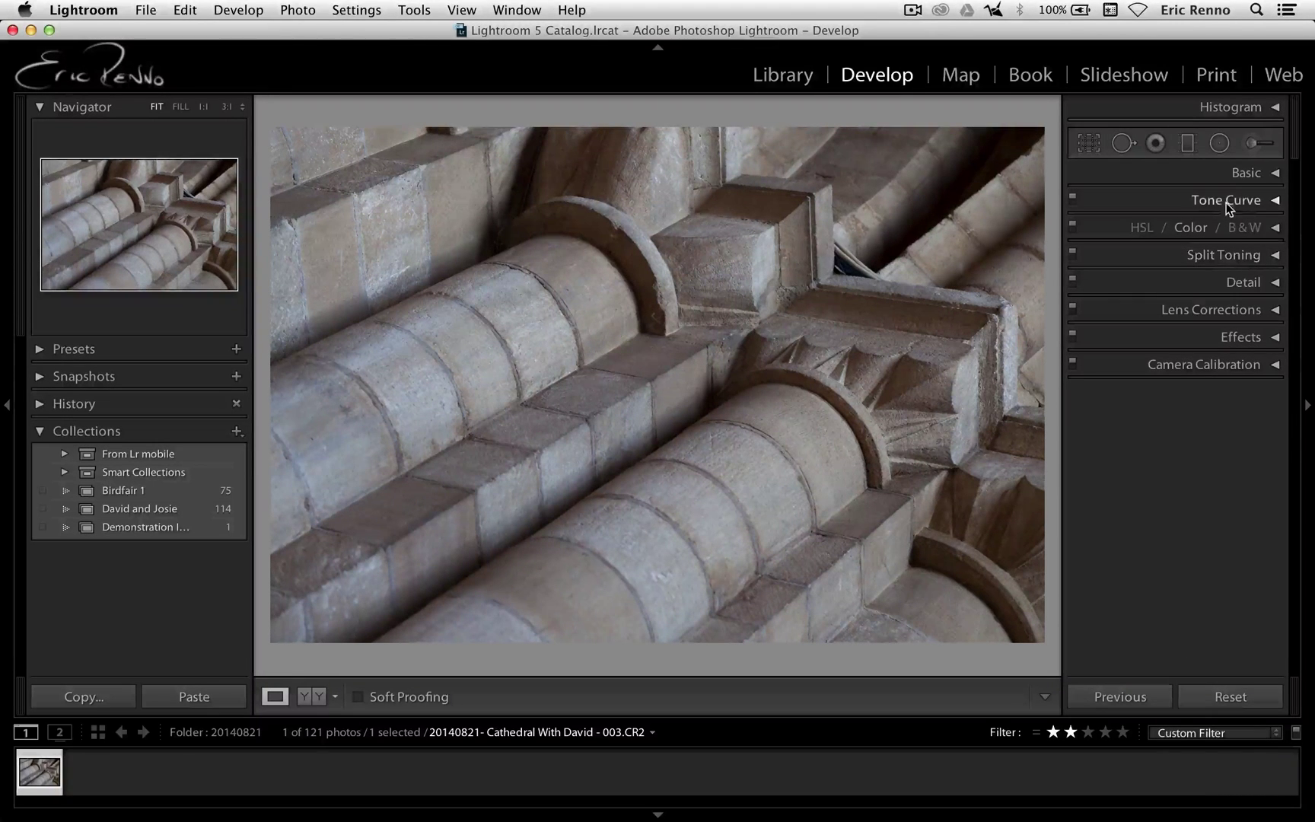
- Bend Lightroom's point tone curve into a V, black point at top and middle at bottom
click(1272, 200)
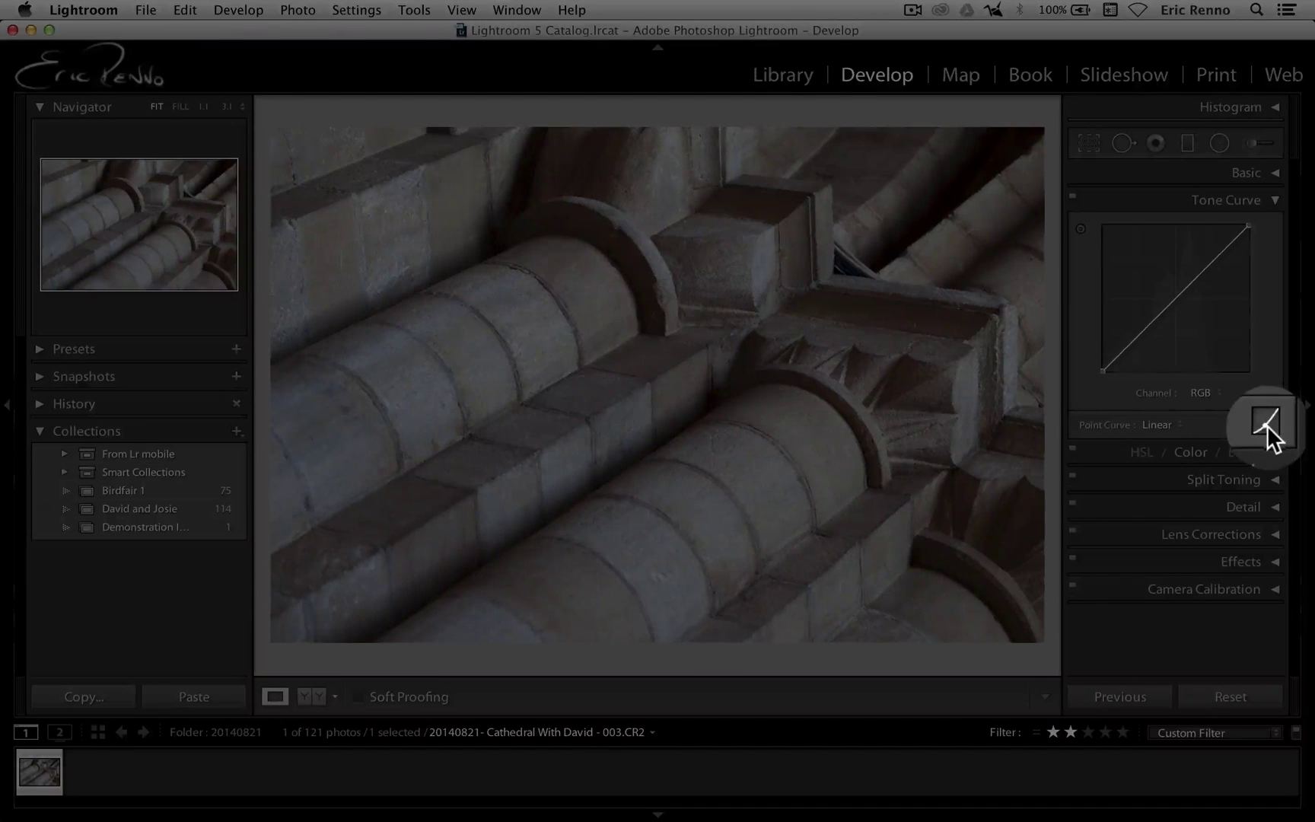
click(1268, 425)
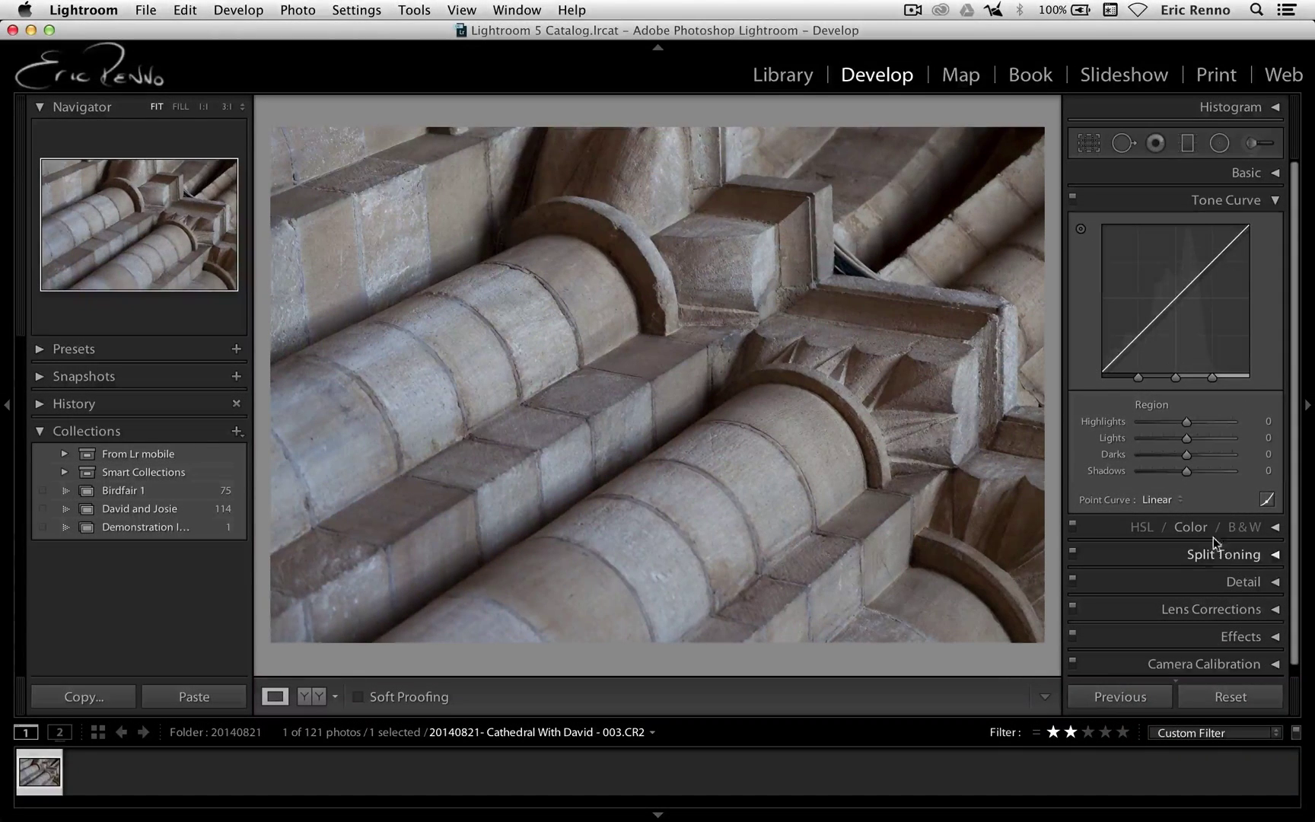
click(1267, 499)
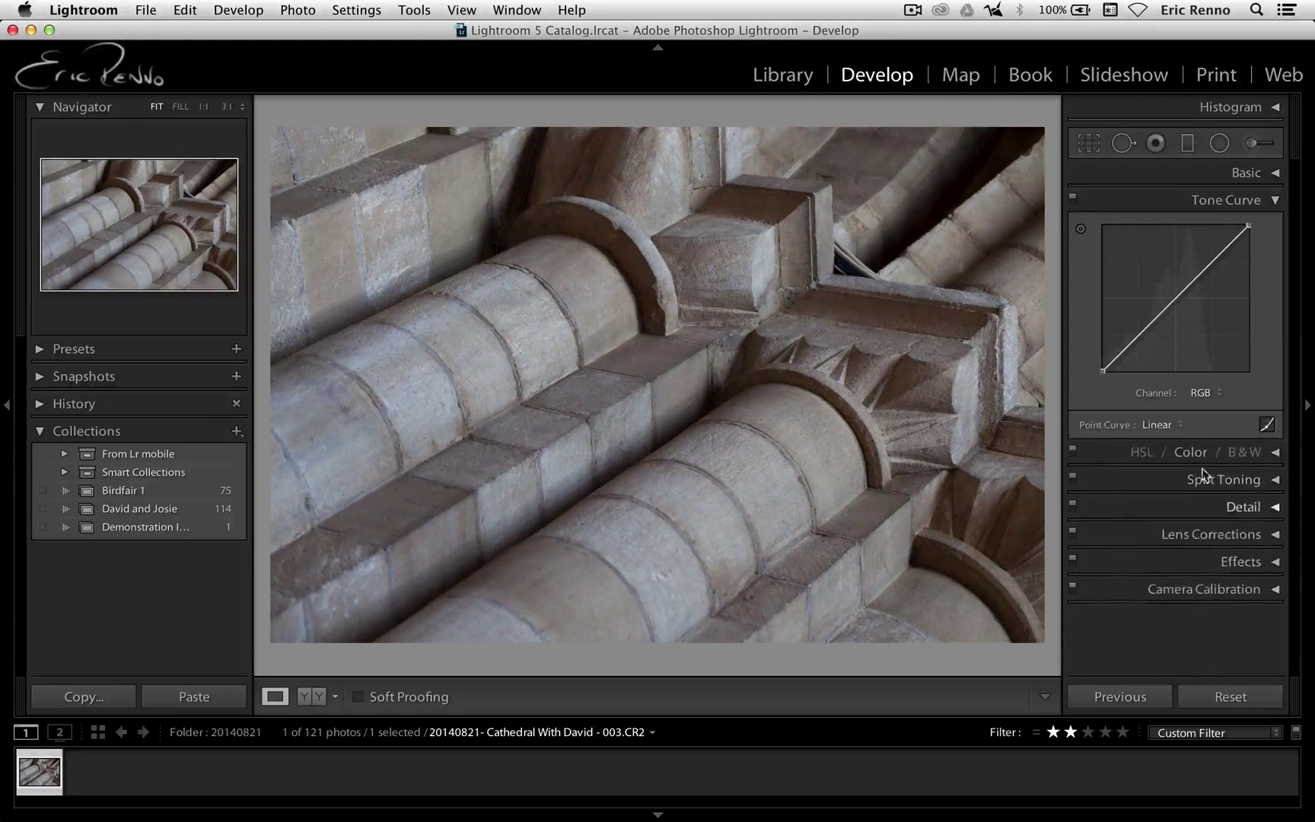
drag(1103, 371, 1102, 226)
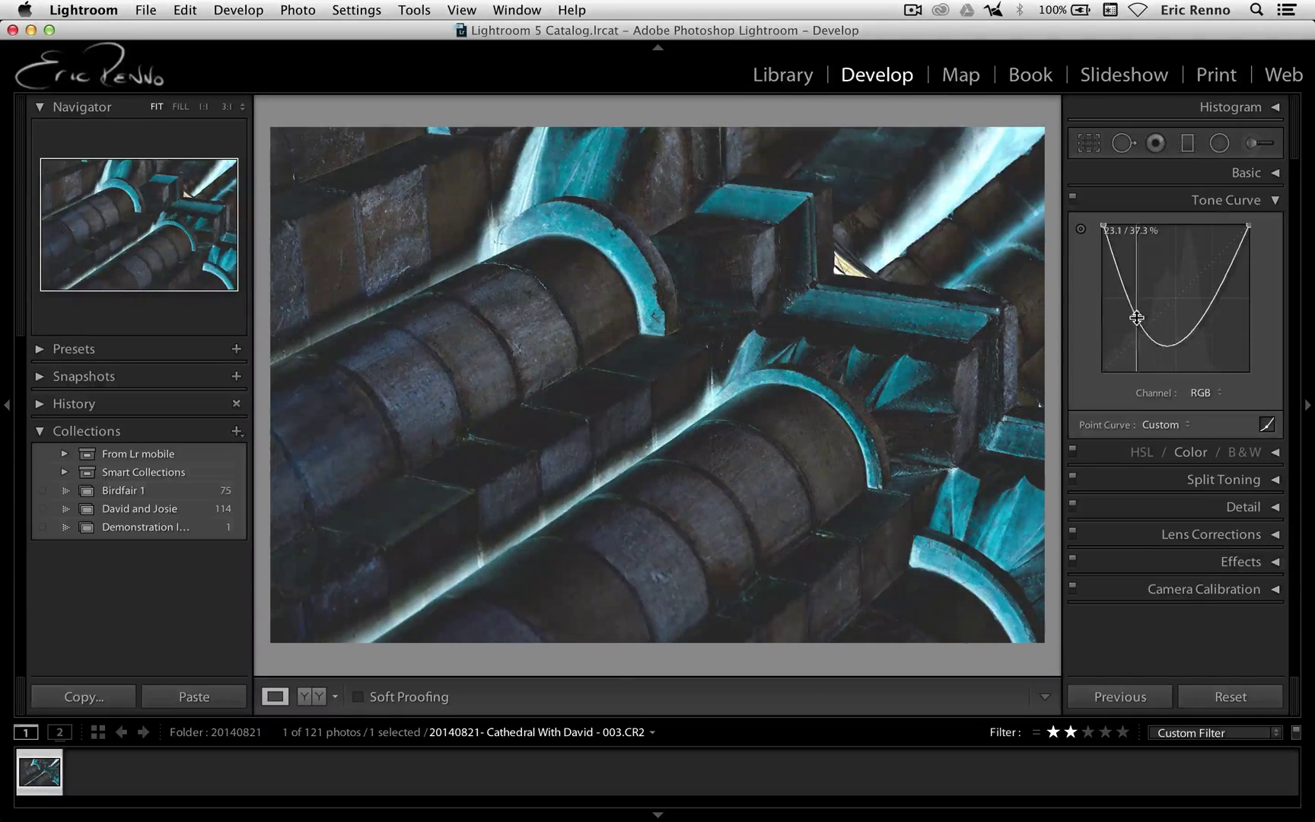
drag(1136, 317, 1172, 366)
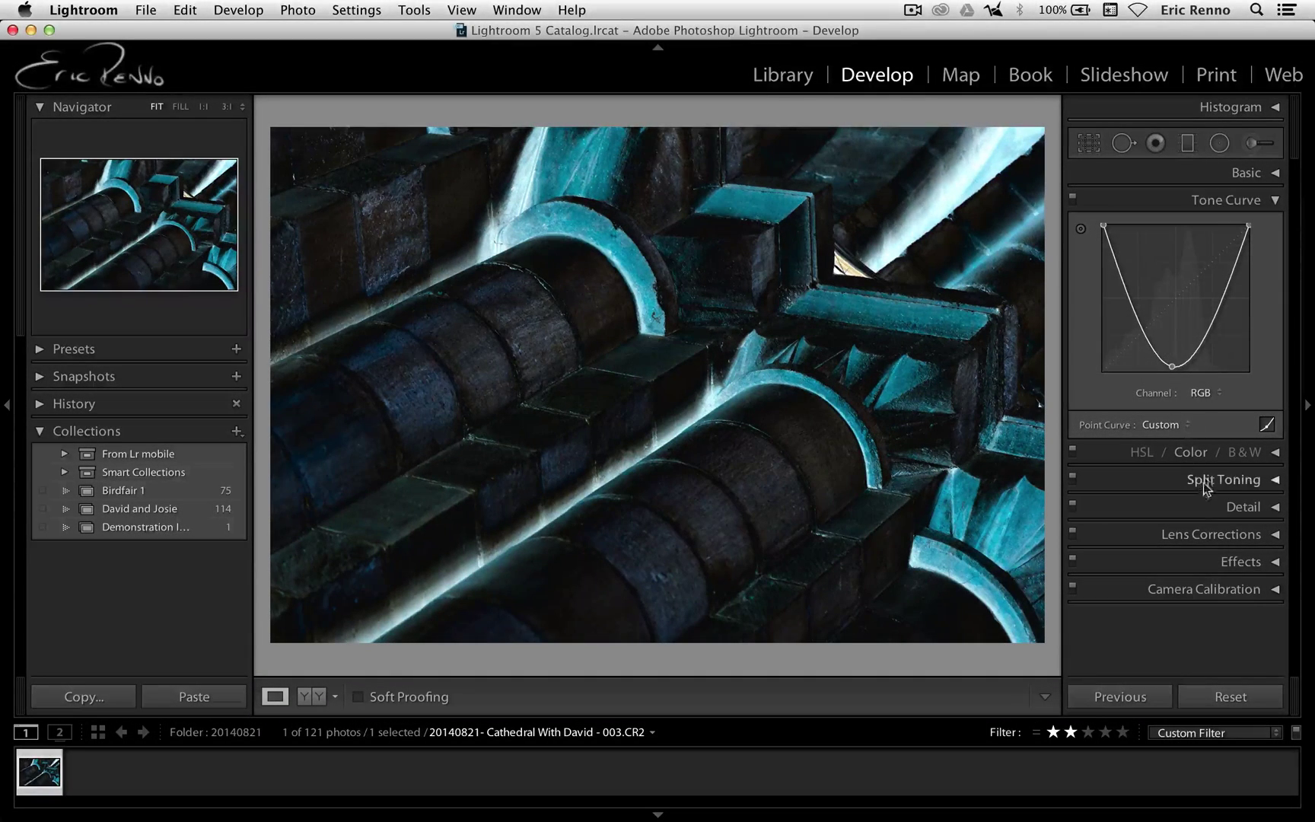
click(1260, 204)
click(1252, 173)
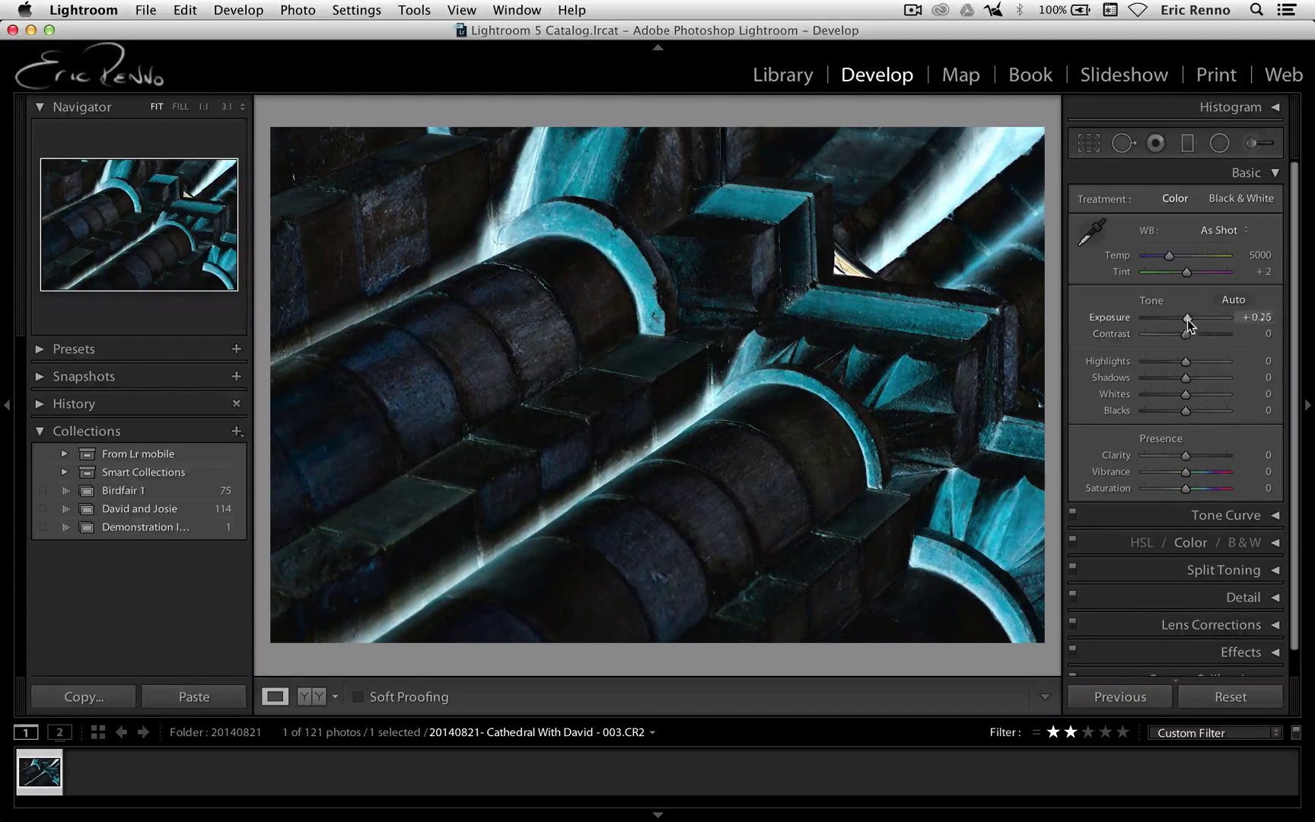
- Set Exposure +1.30 and Vibrance -16, and rotate the photo to portrait in Library
drag(1185, 318, 1197, 318)
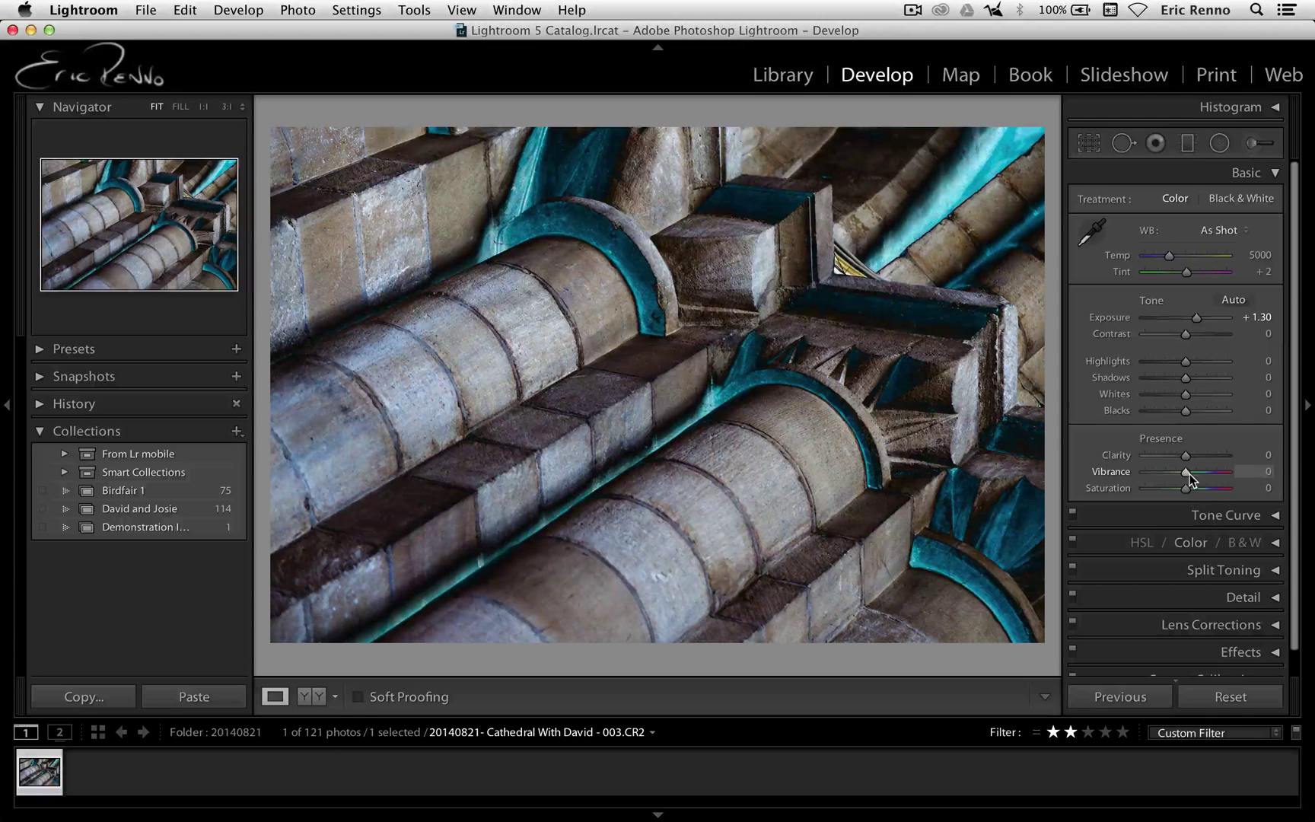
mouse_move(1186, 472)
mouse_down()
mouse_move(1183, 490)
mouse_move(1199, 490)
mouse_up()
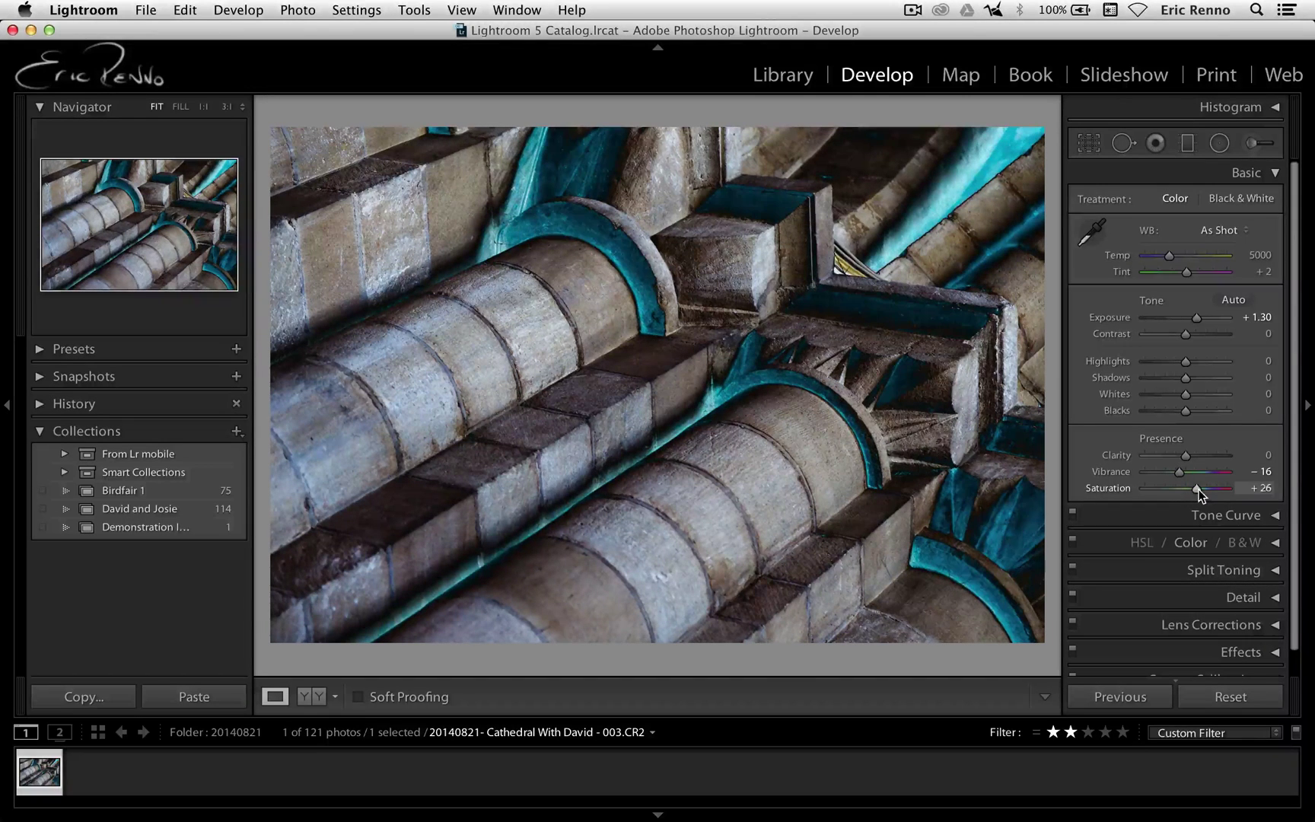
click(777, 81)
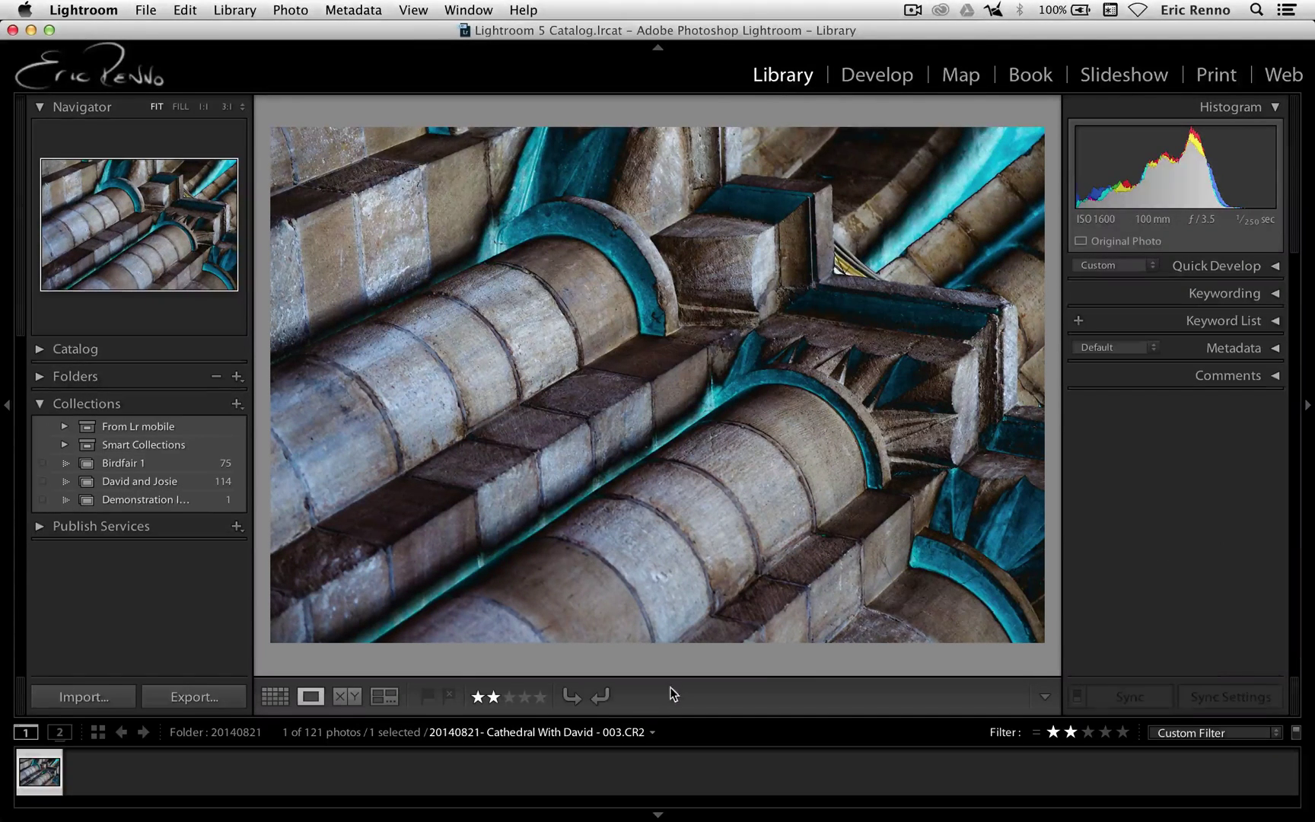
click(577, 702)
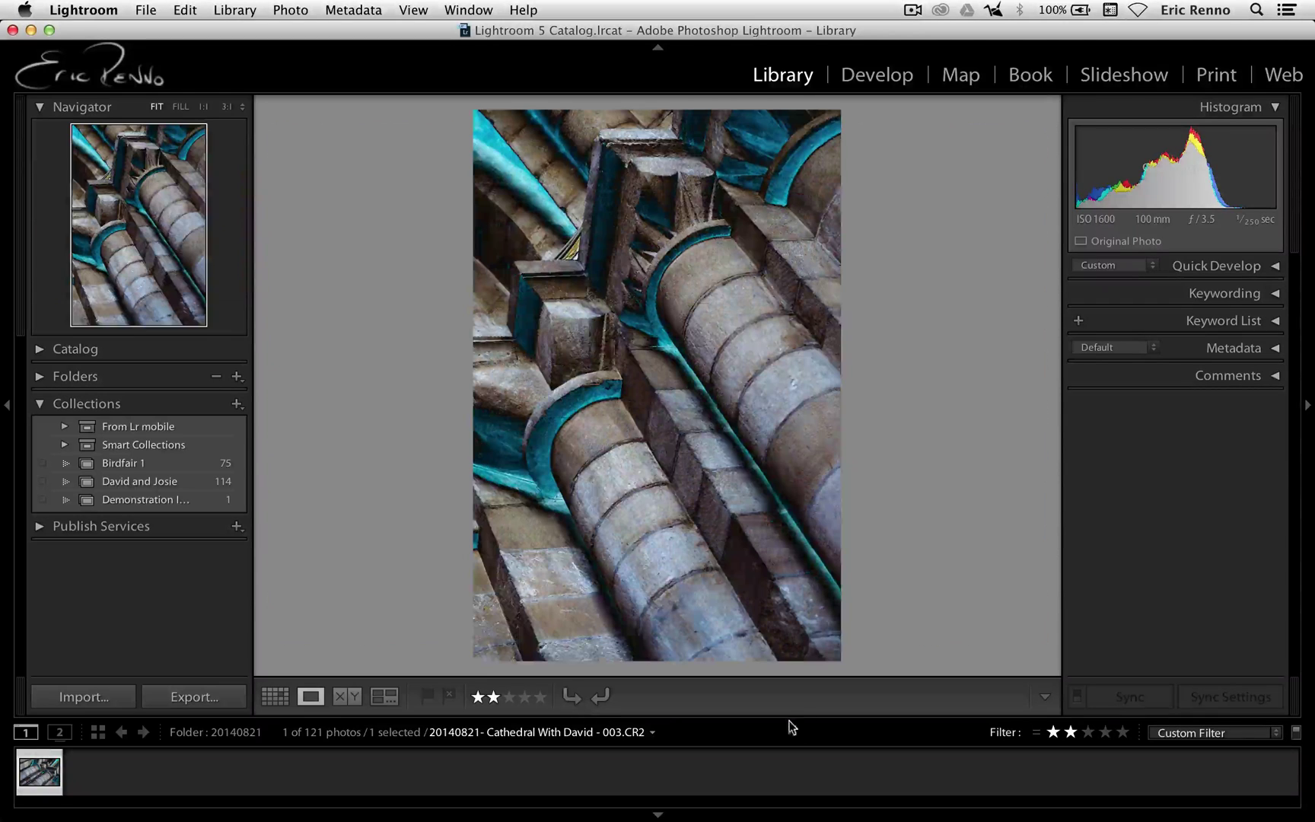
click(881, 82)
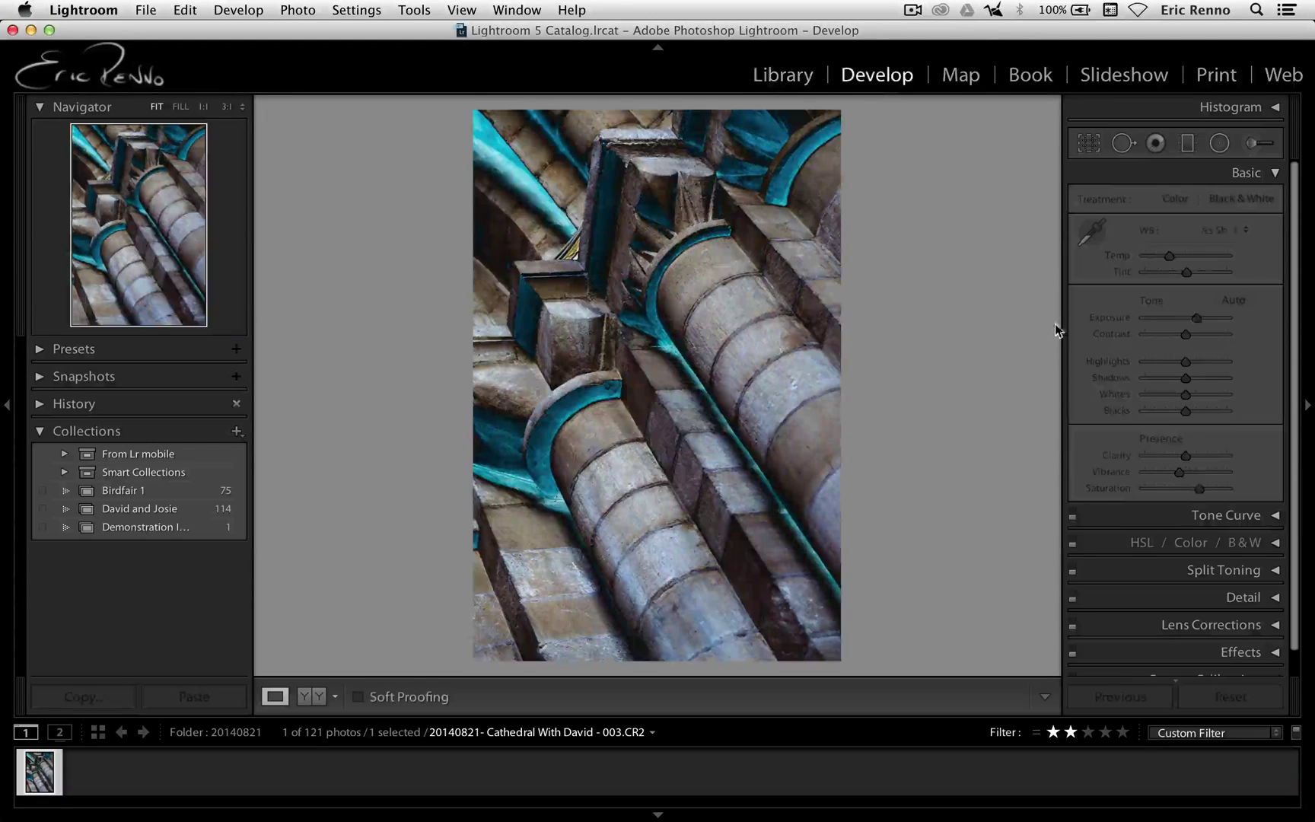
- Add a post-crop vignette with Amount -25, Feather 100 and Midpoint 12
click(1276, 176)
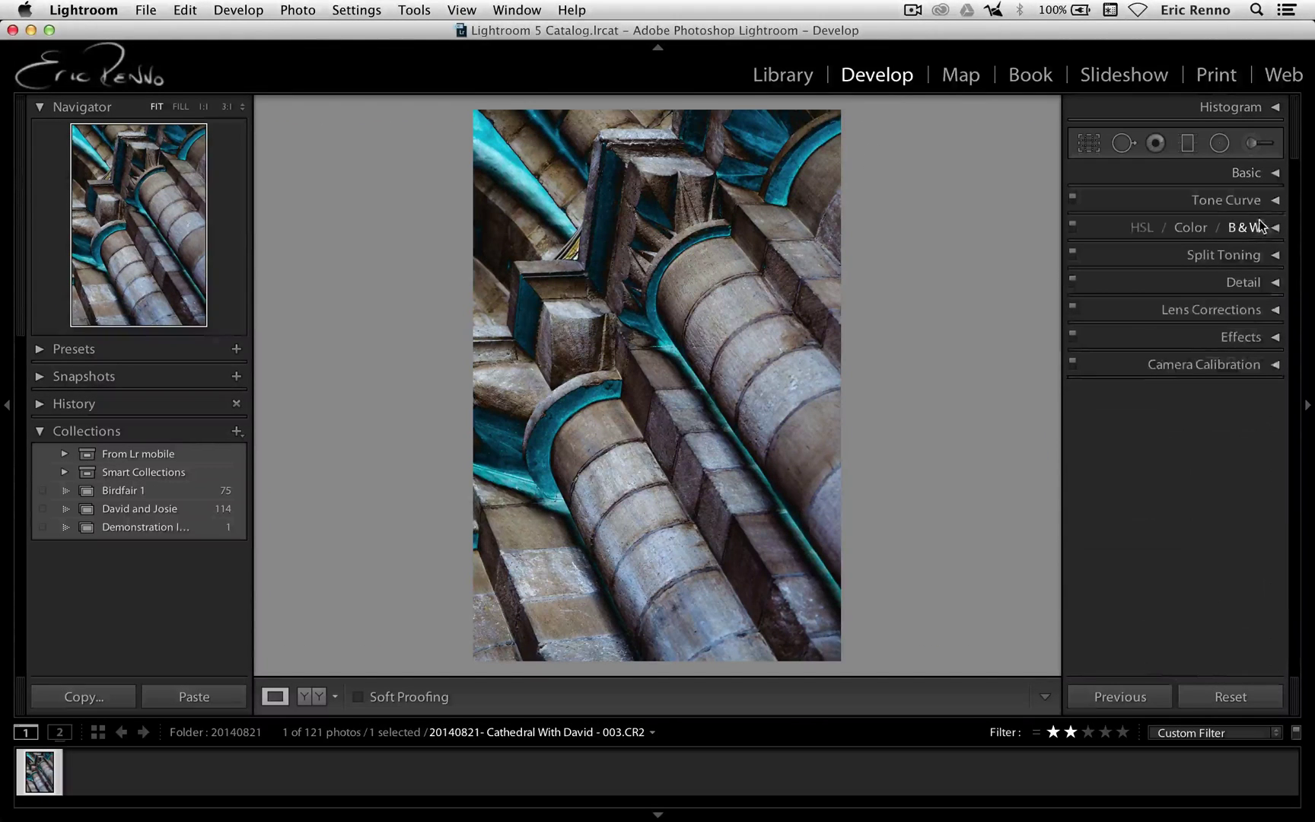
click(1274, 339)
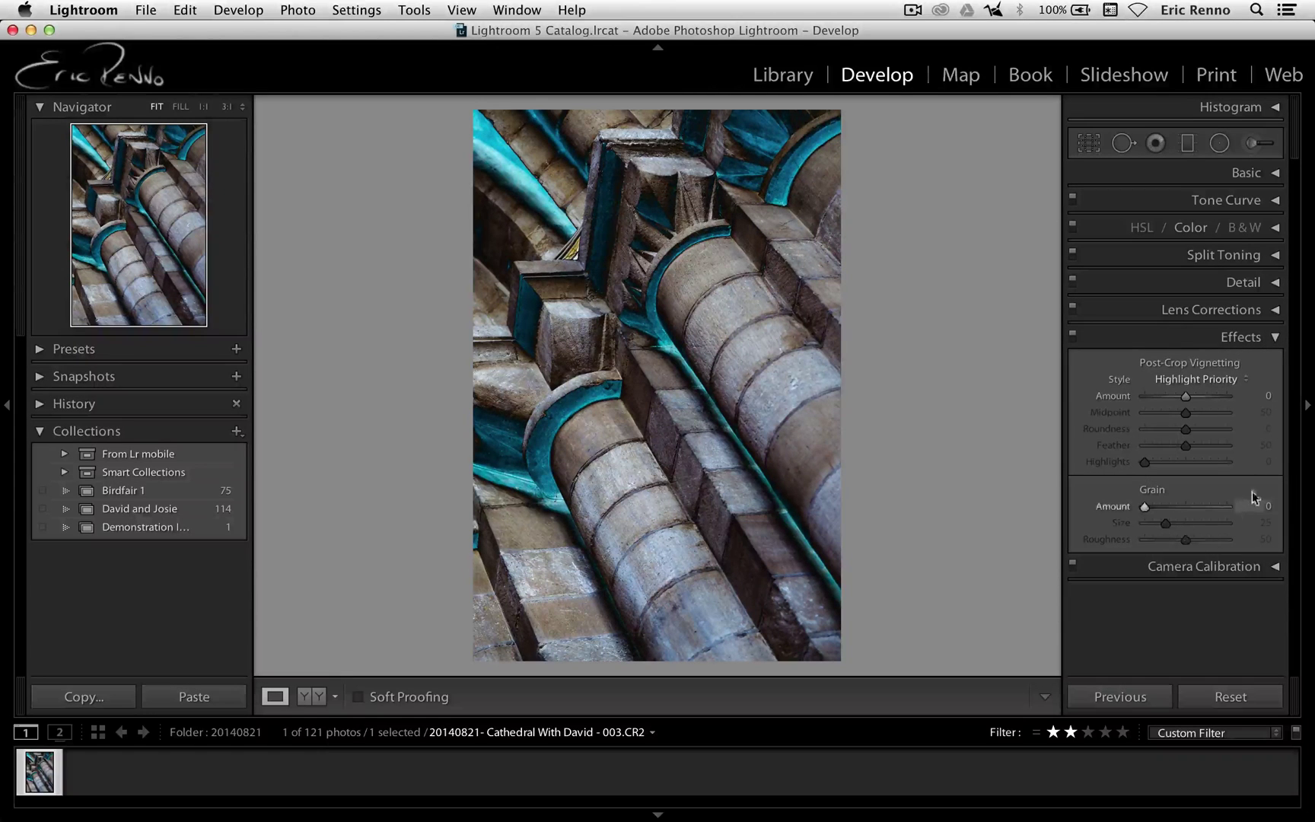
drag(1186, 396, 1174, 397)
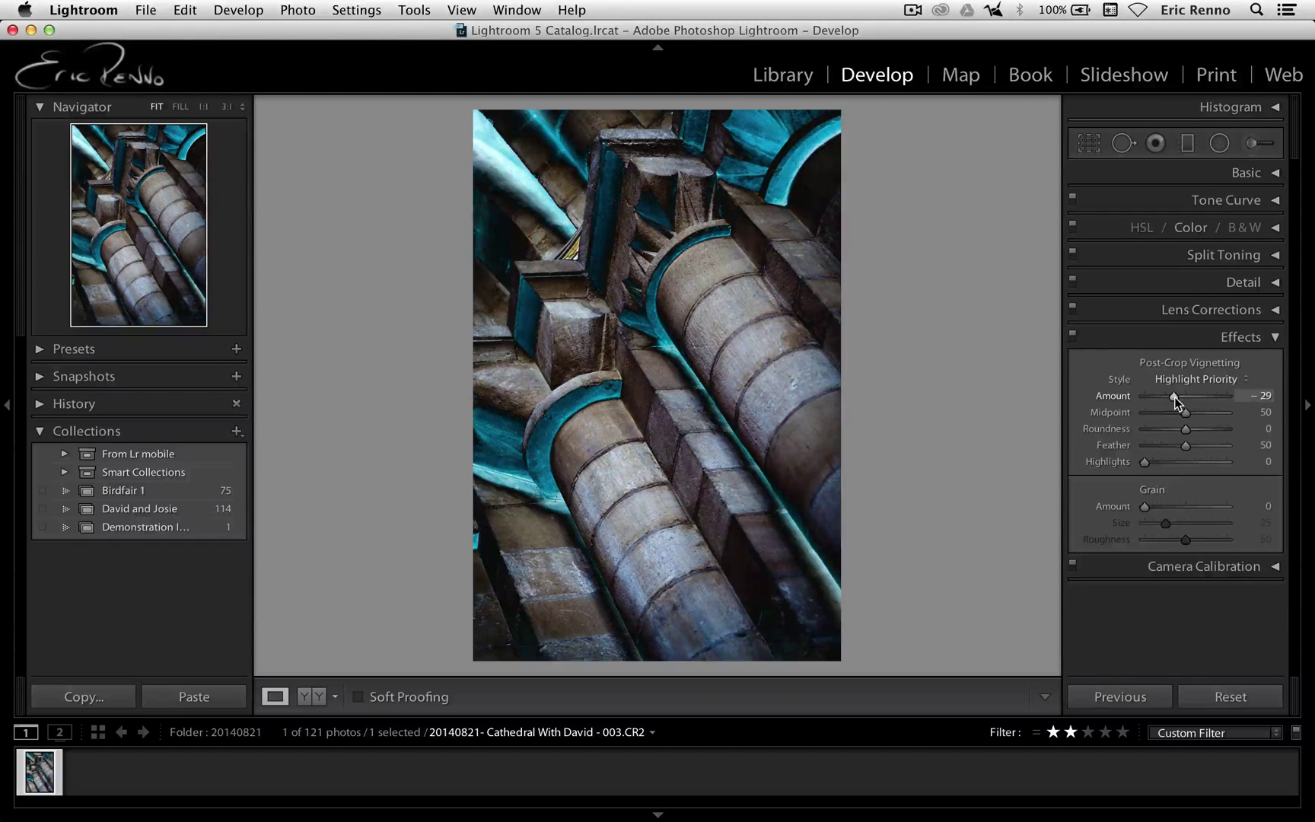
drag(1188, 446, 1256, 457)
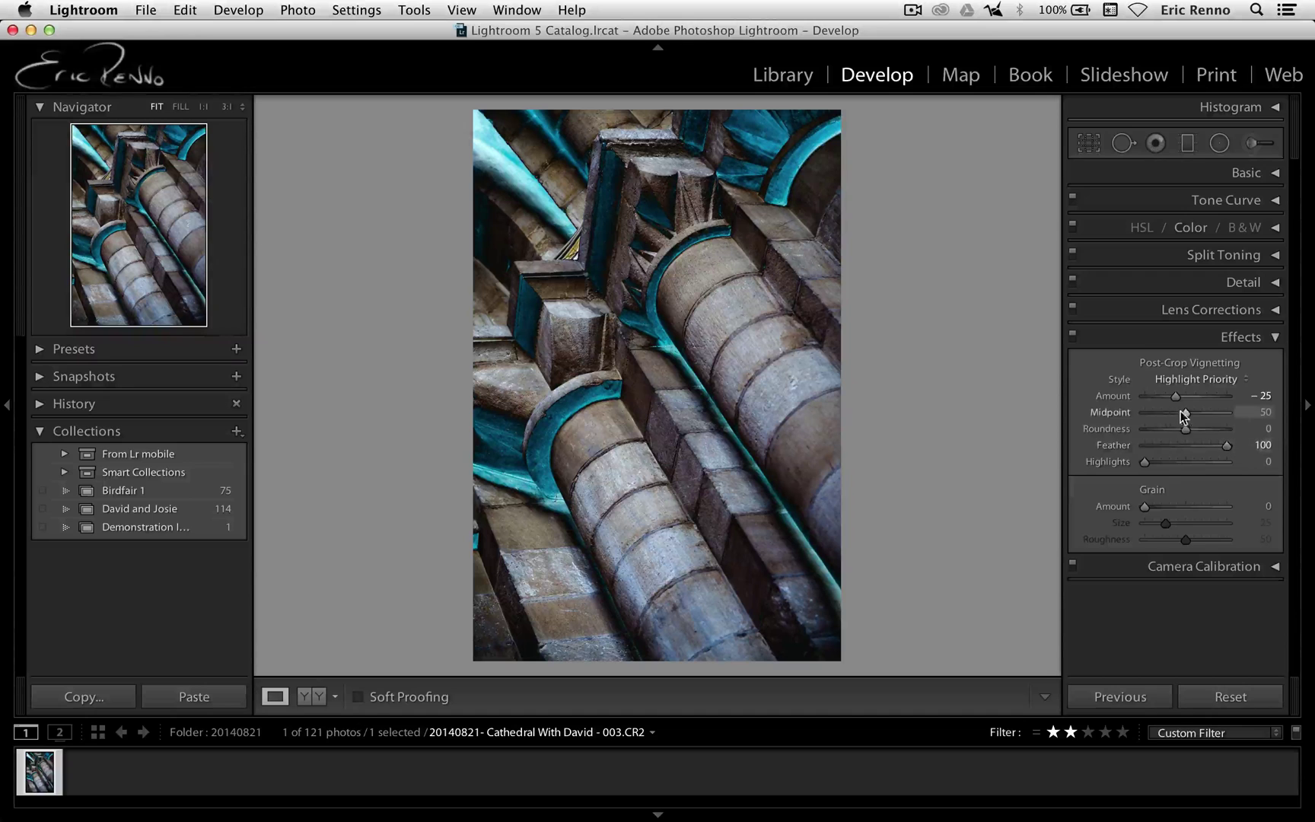
drag(1185, 413, 1151, 413)
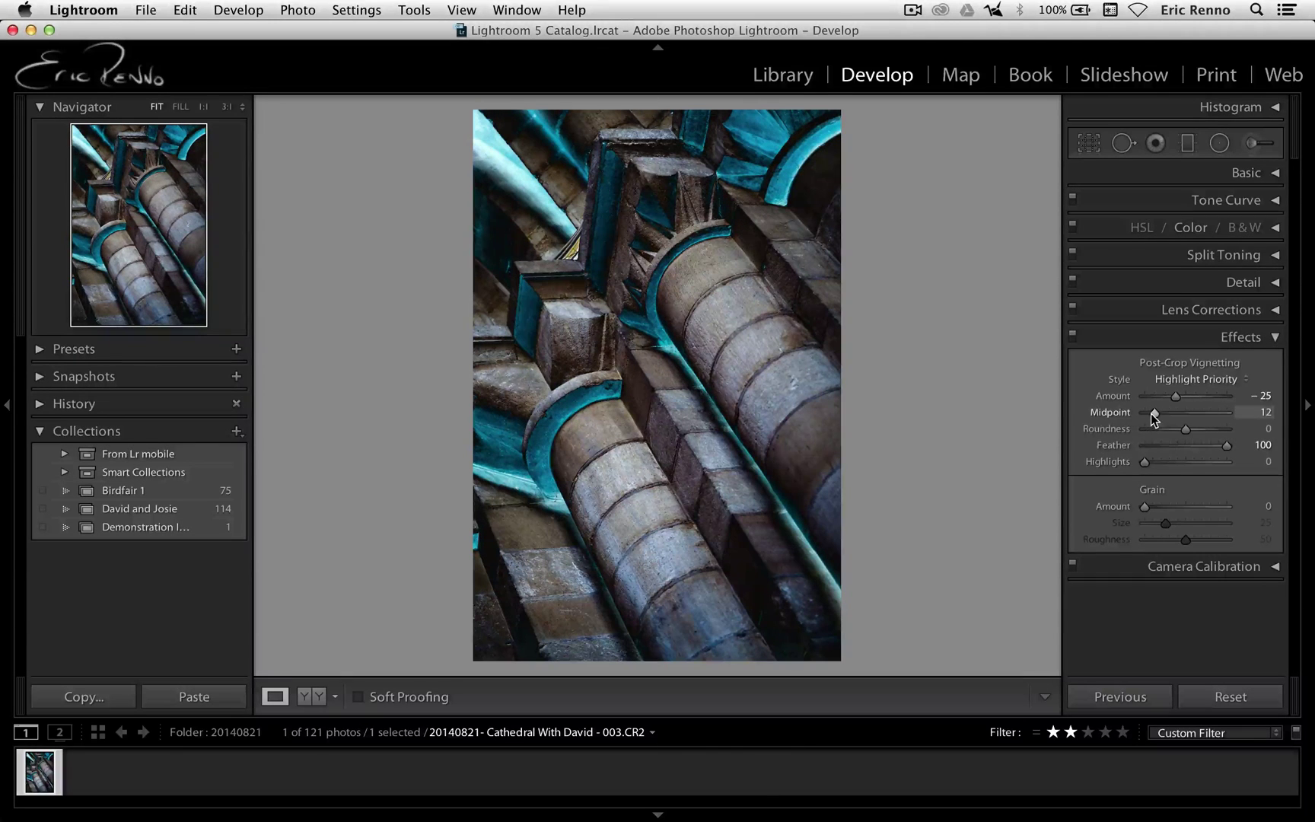
- Draw a diagonal graduated filter with Exposure -0.92 across the lower cathedral pillars
click(1191, 145)
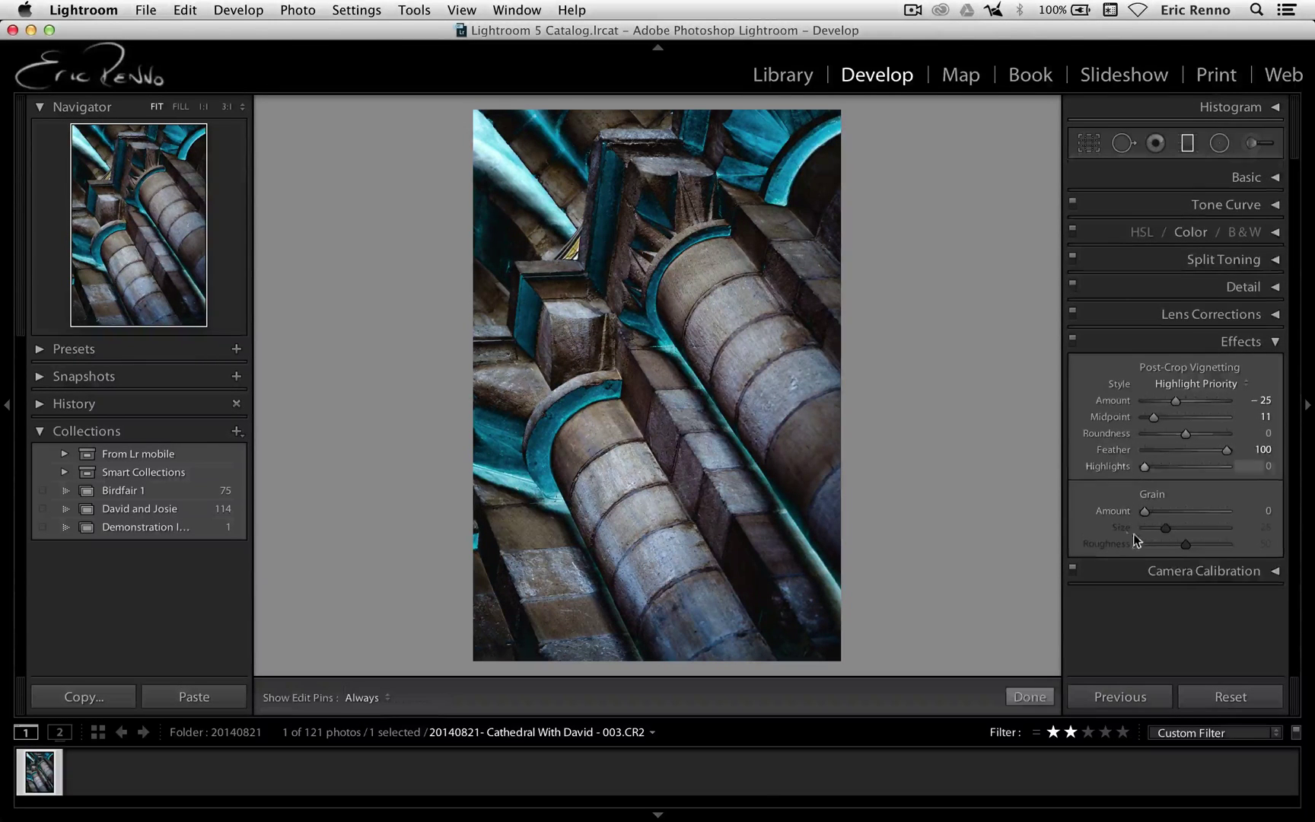
drag(795, 570, 721, 399)
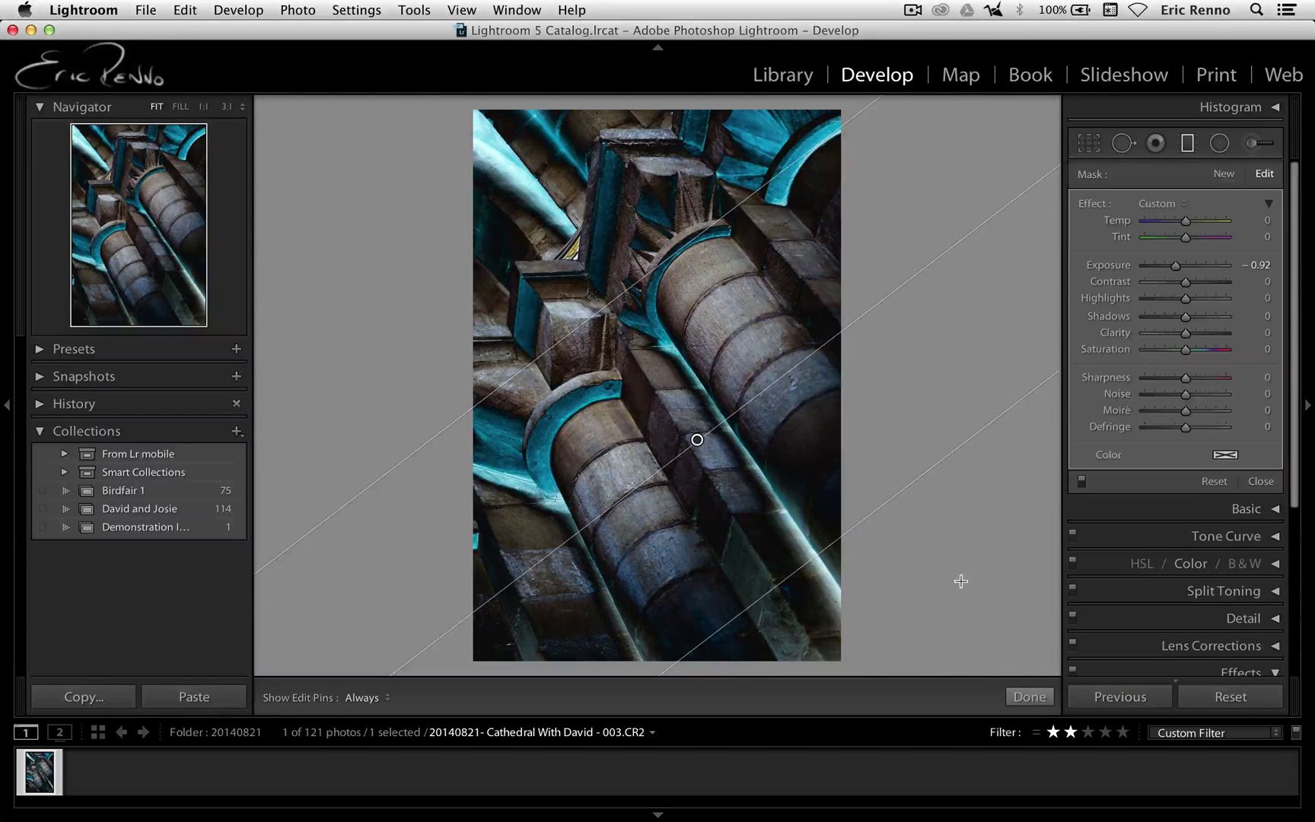